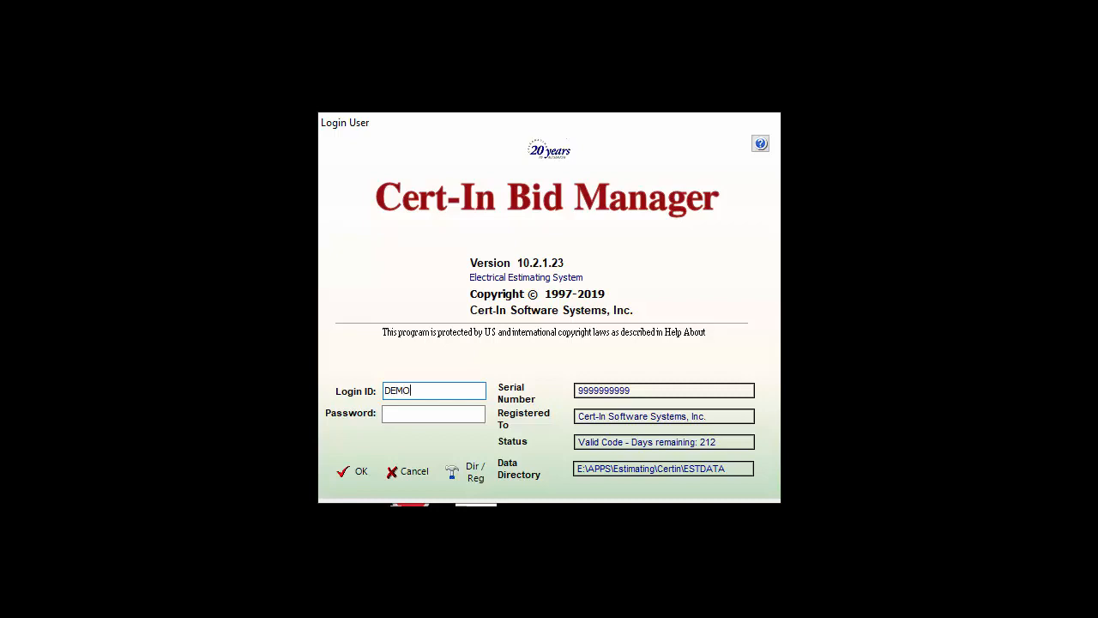
# - Enter the login password in the Login User dialog and confirm the sign-in
pyautogui.press('Tab')
pyautogui.write('DEMO')
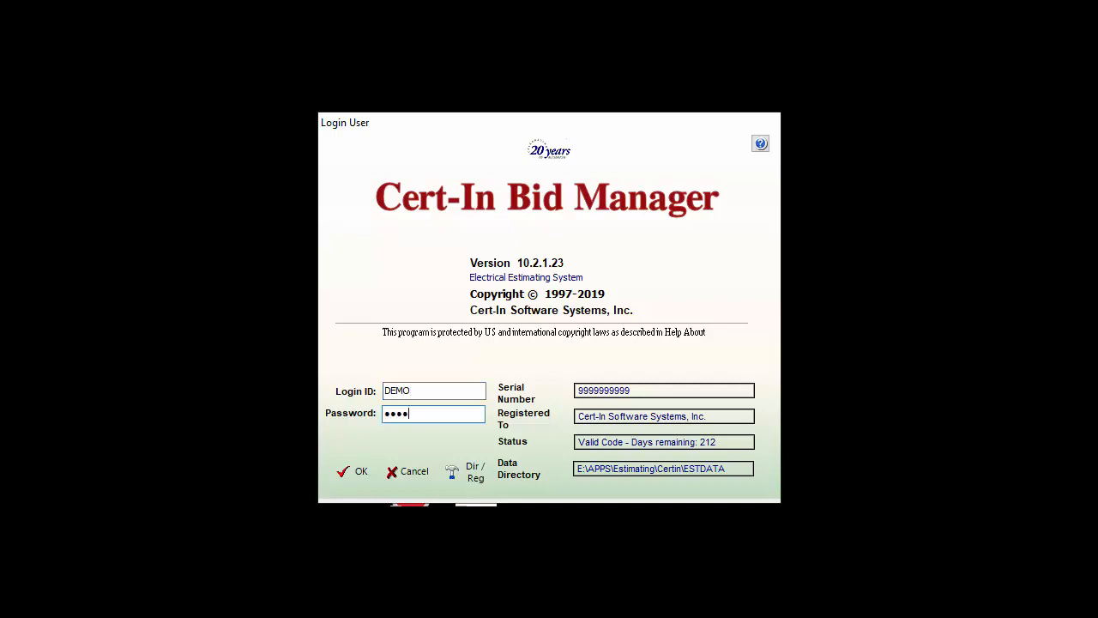
pyautogui.click(361, 476)
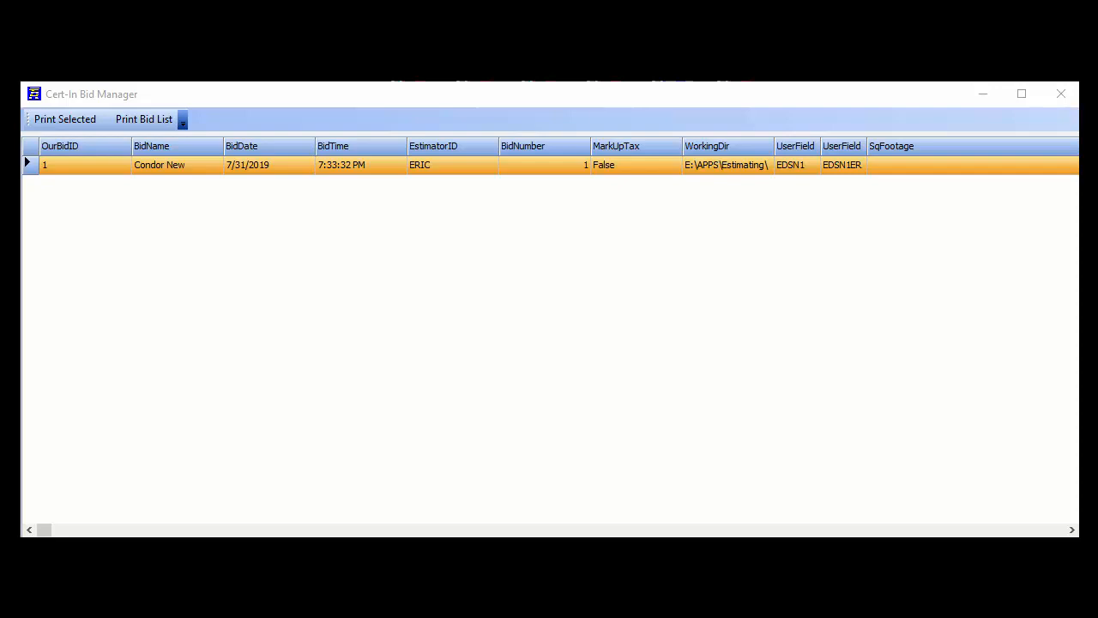
# - Run the Bid Log Report from Print Bid List for the Condor New bid
pyautogui.click(142, 123)
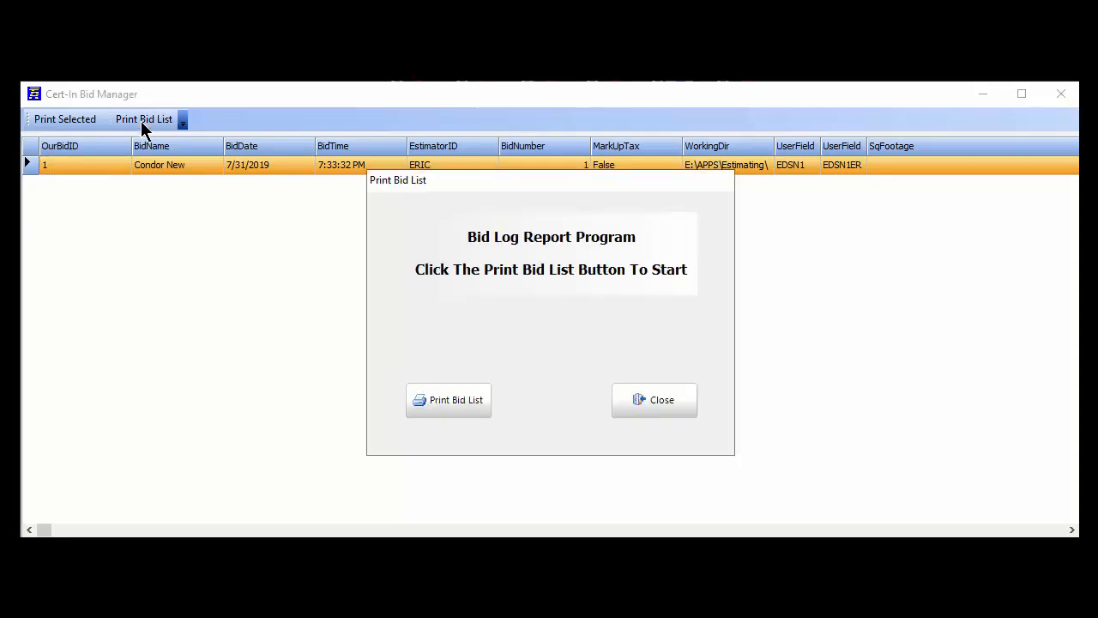
pyautogui.click(445, 417)
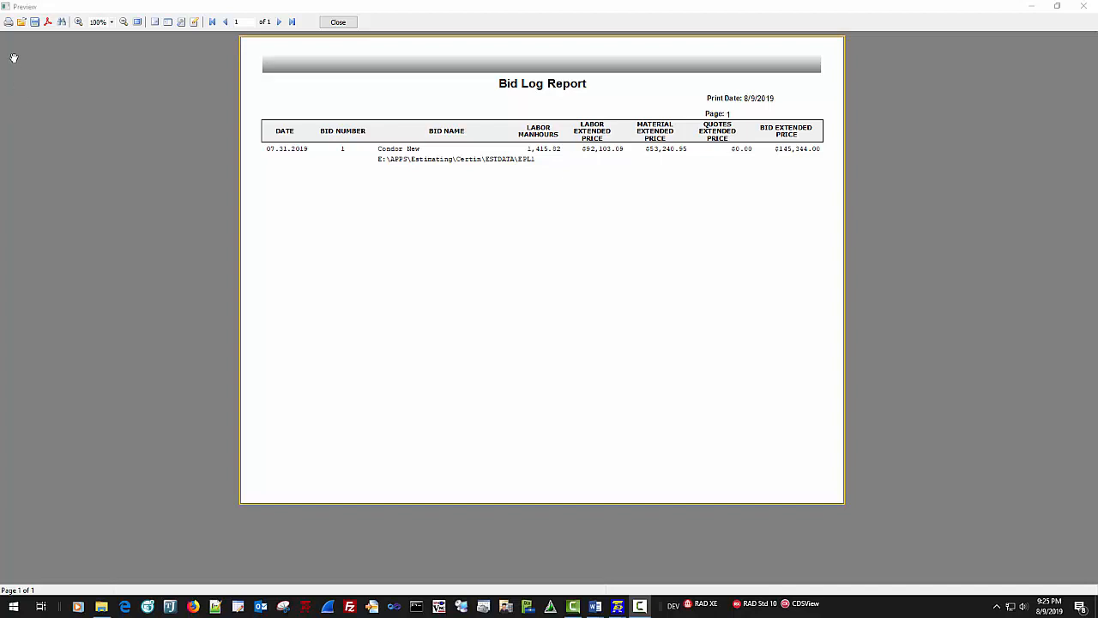
# - Check the preview's export format list, then close the Bid Log Report preview
pyautogui.click(34, 21)
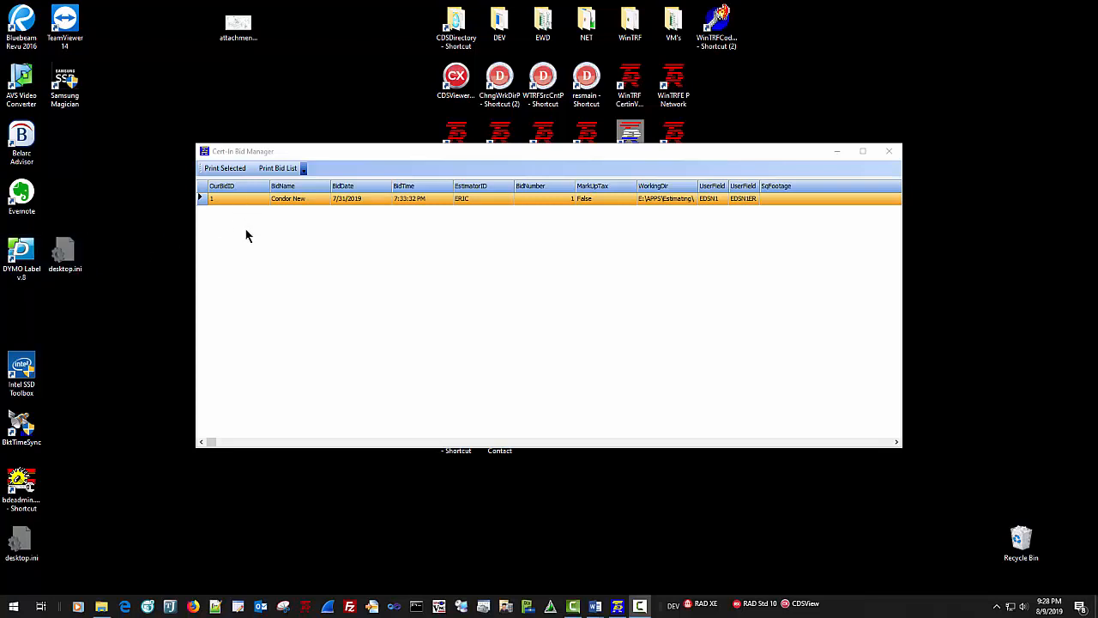
# - Use Print Selected on the Condor New bid to reach the Report System
pyautogui.click(225, 168)
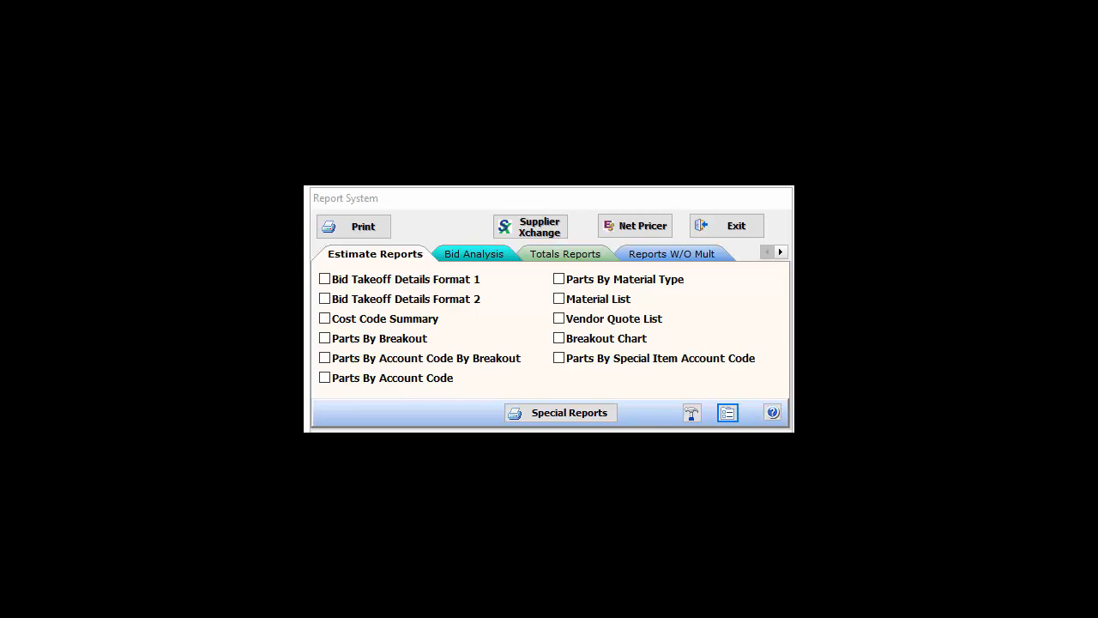
# - Show the Bid Analysis reports and tick Bid Takeoff Details Report
pyautogui.click(498, 256)
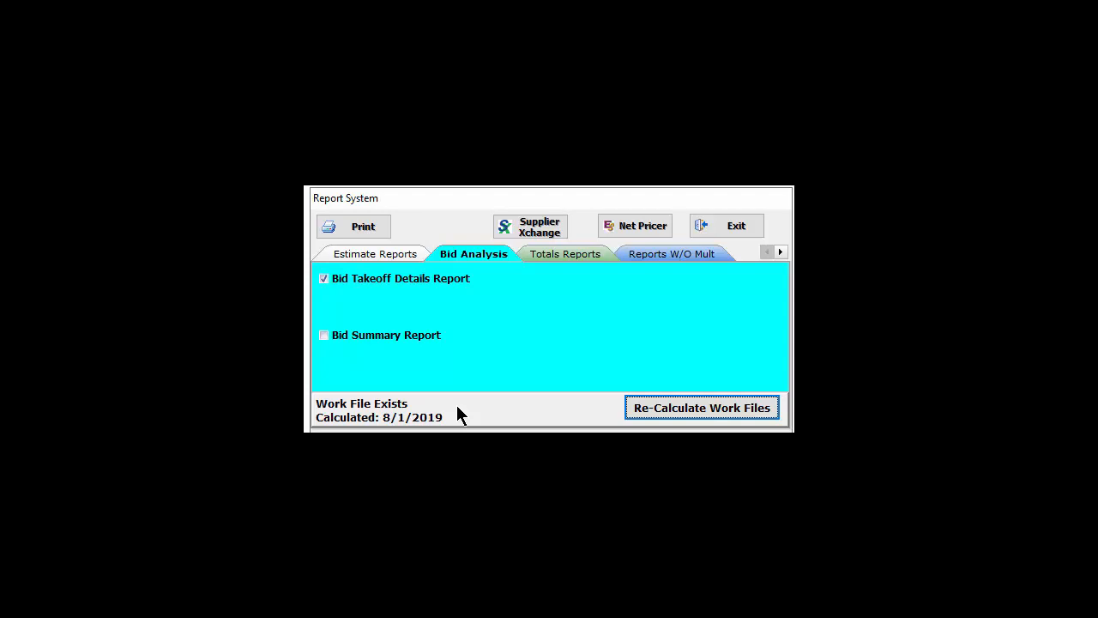
# - Print the Bid Takeoff Details Report out to an Excel BID_DETAIL sheet
pyautogui.click(363, 227)
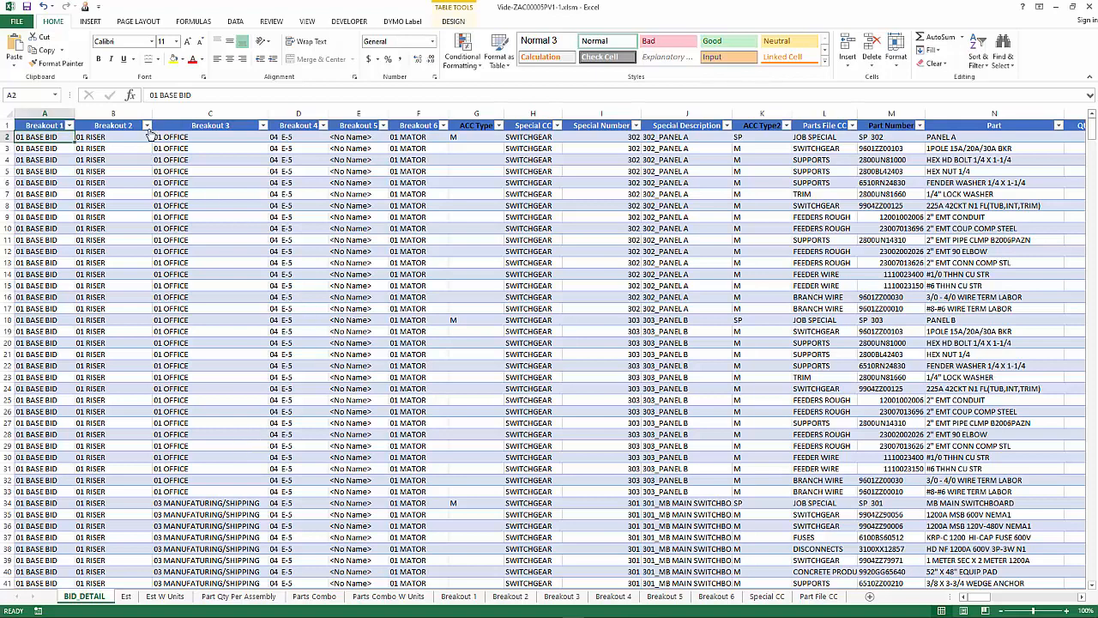
# - Filter the Breakout 2 column to show only 05 TELEDATA
pyautogui.click(148, 126)
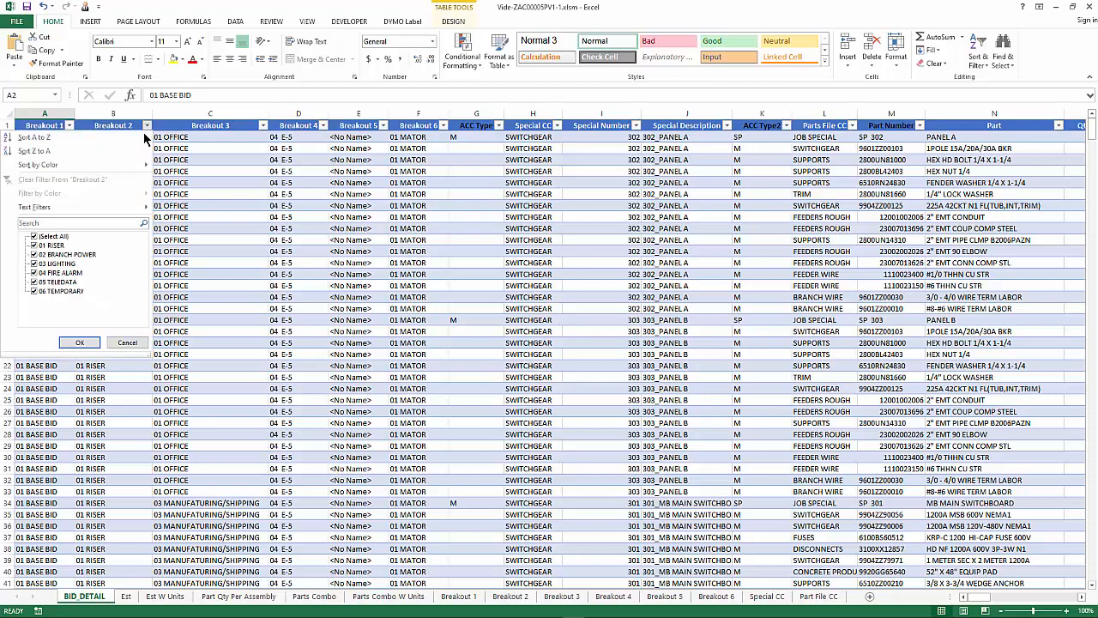
pyautogui.click(34, 237)
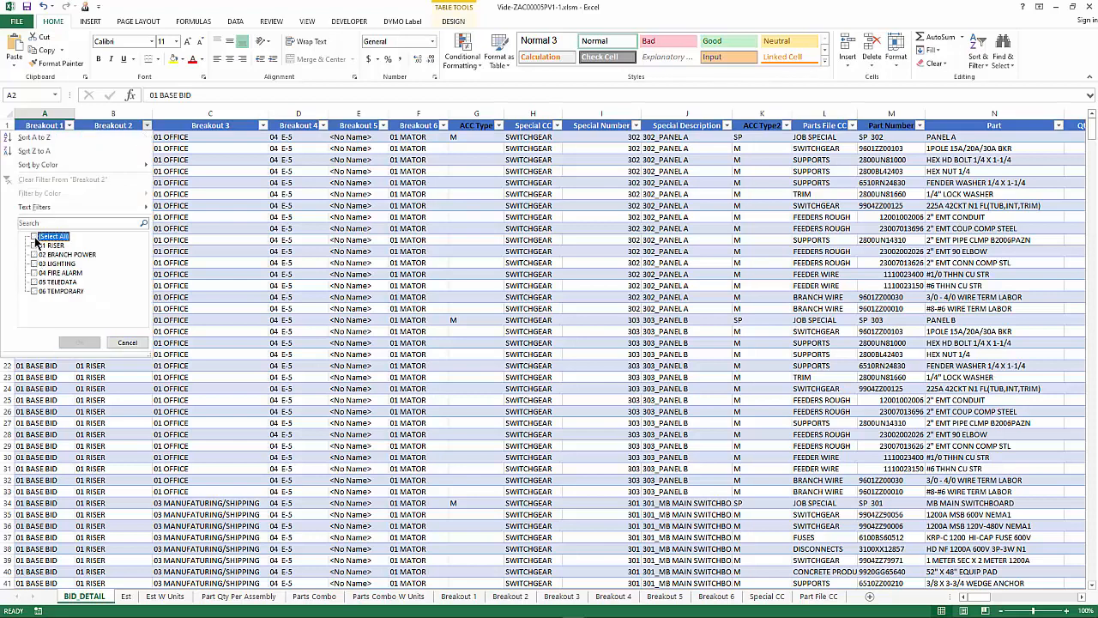
pyautogui.click(35, 281)
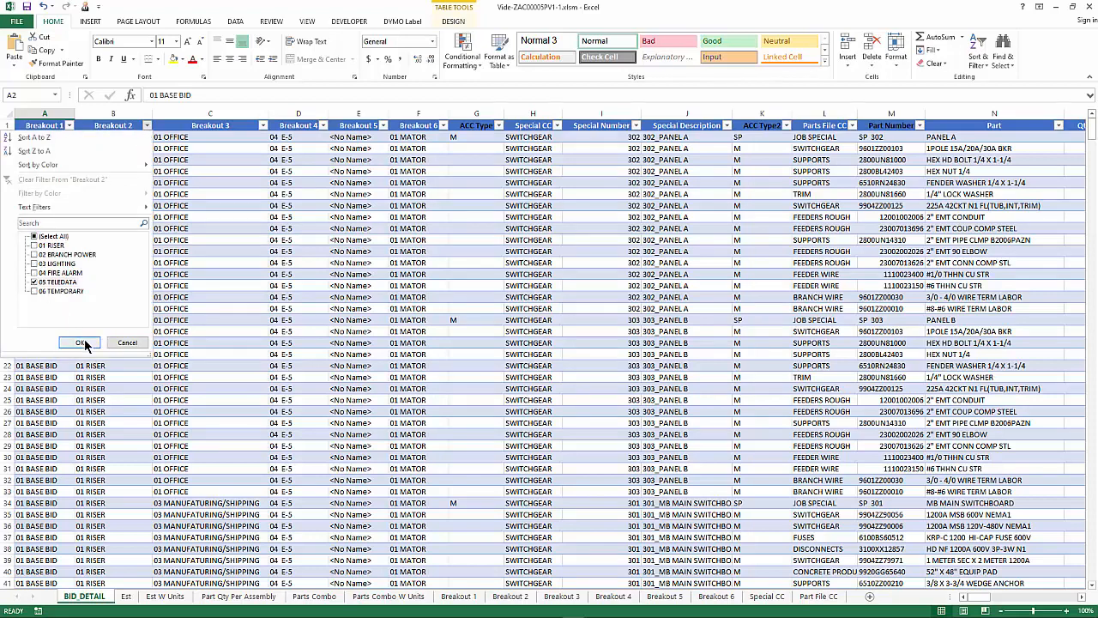
pyautogui.click(79, 343)
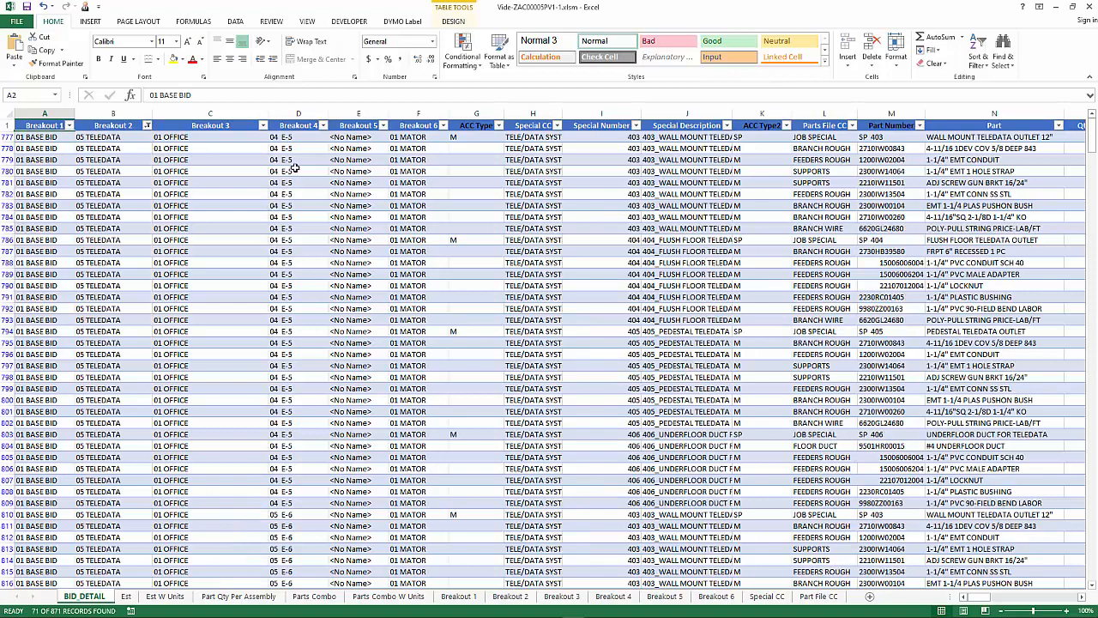
# - Filter the Breakout 4 column to show only 01 E-2
pyautogui.click(325, 127)
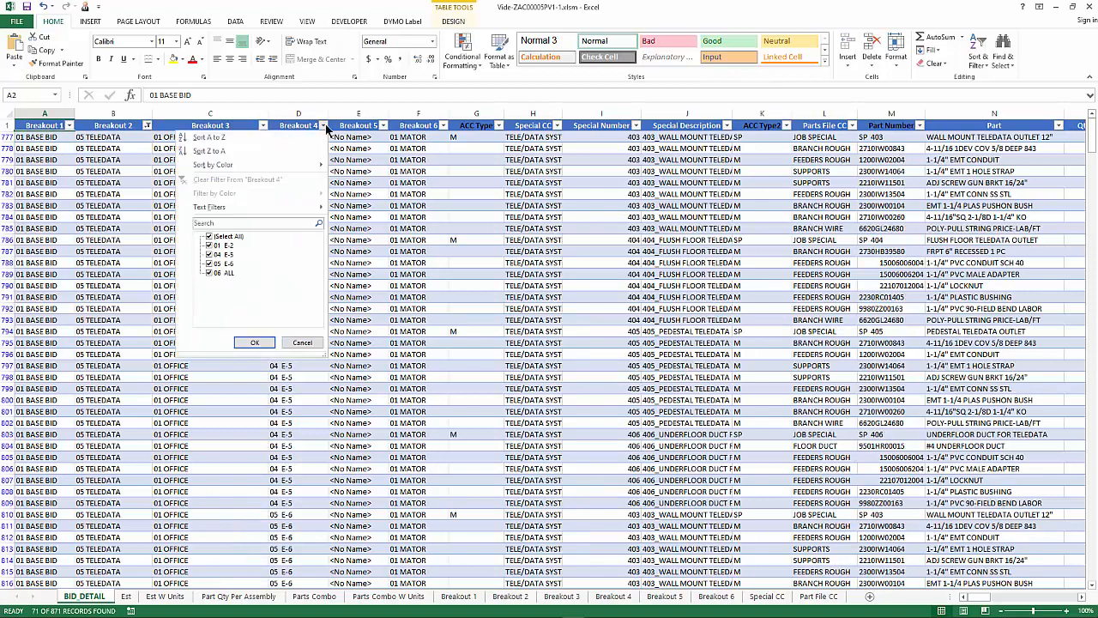
pyautogui.click(209, 236)
pyautogui.click(210, 245)
pyautogui.click(256, 342)
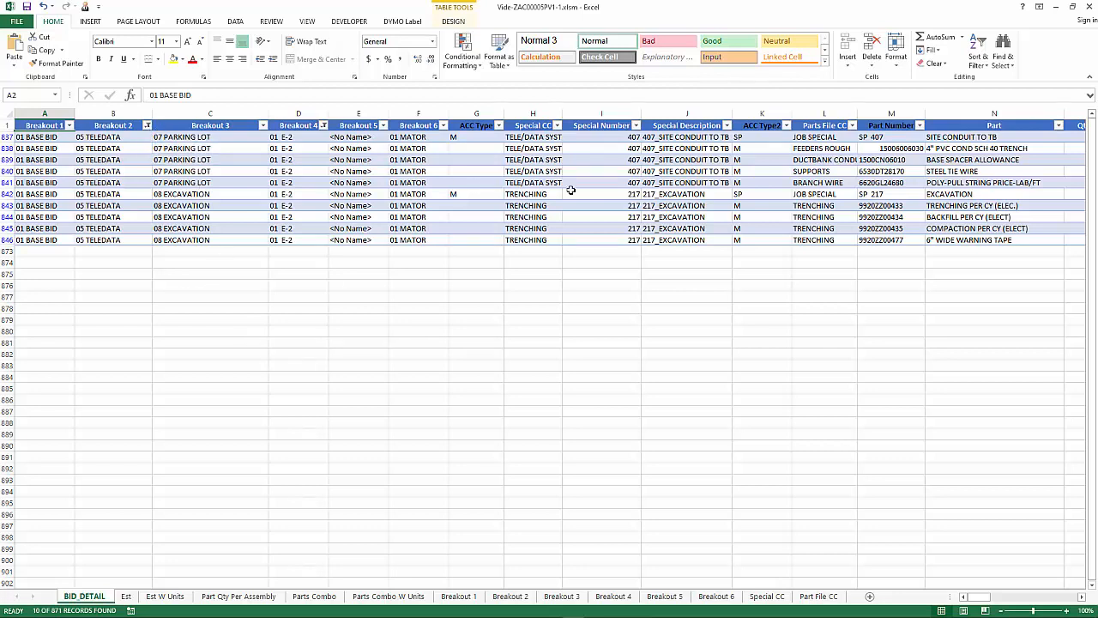
# - Clear the Breakout 2 filter by selecting all its values
pyautogui.moveTo(976, 596)
pyautogui.mouseDown()
pyautogui.moveTo(1083, 599)
pyautogui.moveTo(962, 599)
pyautogui.mouseUp()
pyautogui.click(147, 126)
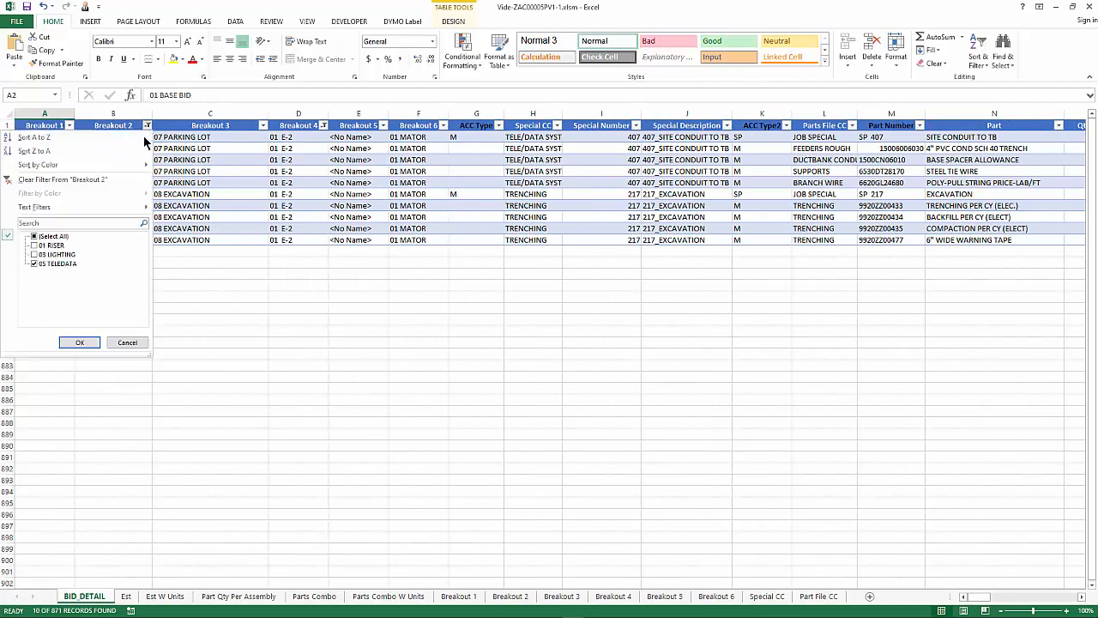
pyautogui.click(35, 237)
pyautogui.click(79, 343)
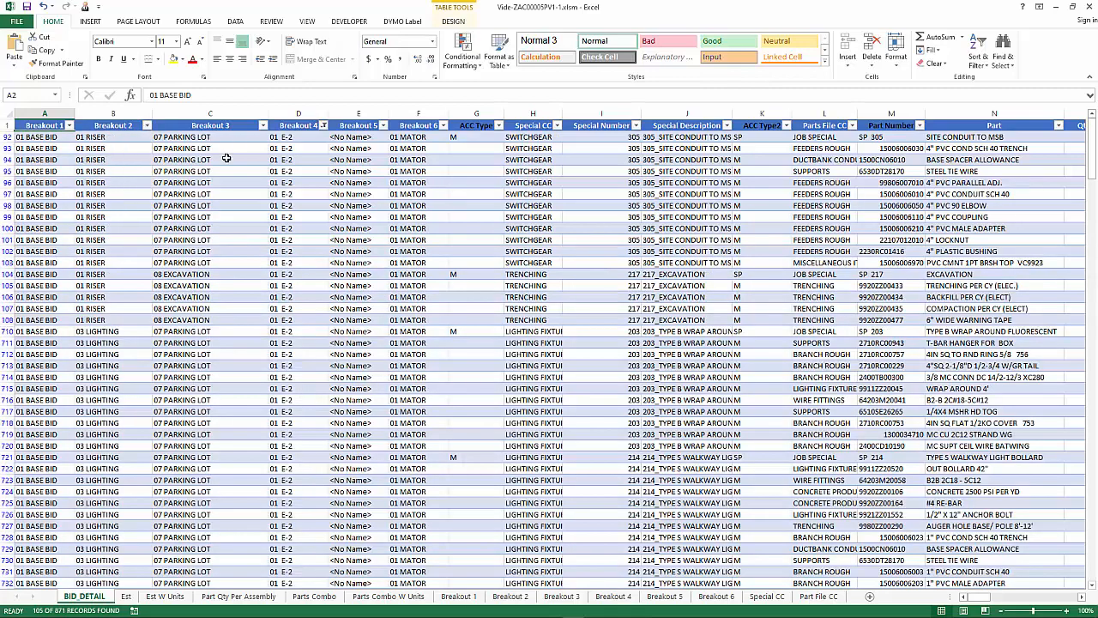
# - Clear the Breakout 4 filter by selecting all its values
pyautogui.click(324, 126)
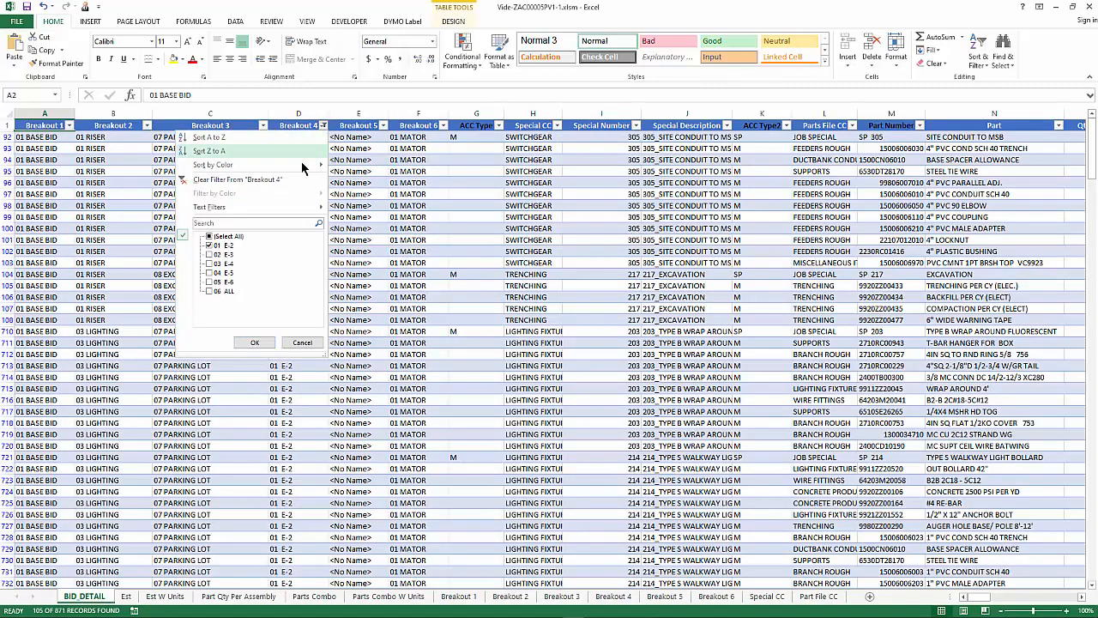
pyautogui.click(241, 238)
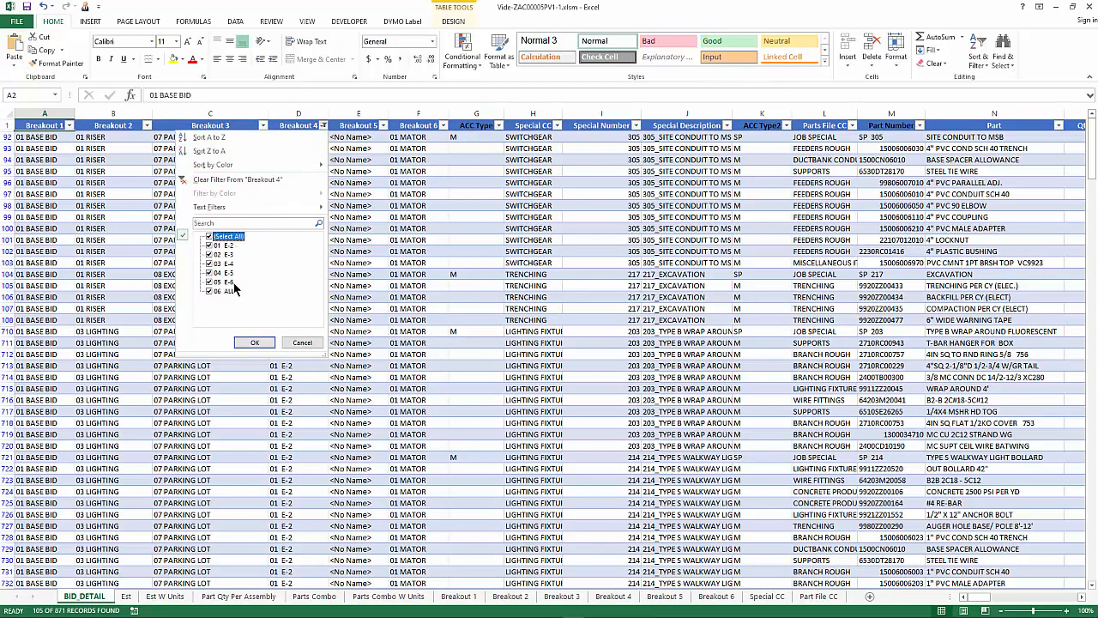
pyautogui.click(251, 344)
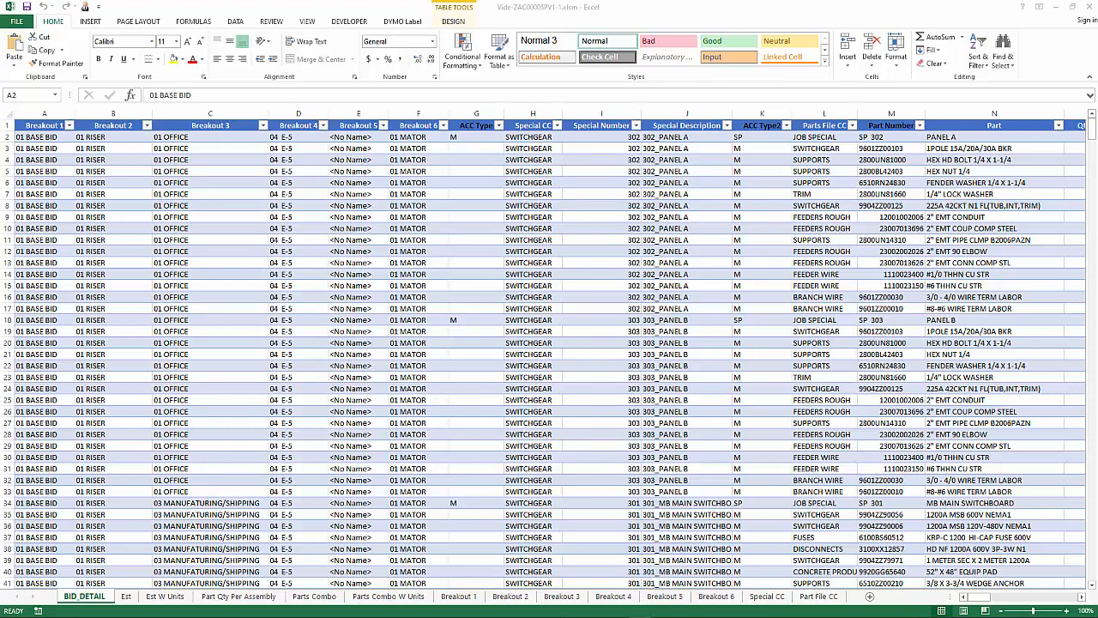
pyautogui.click(124, 597)
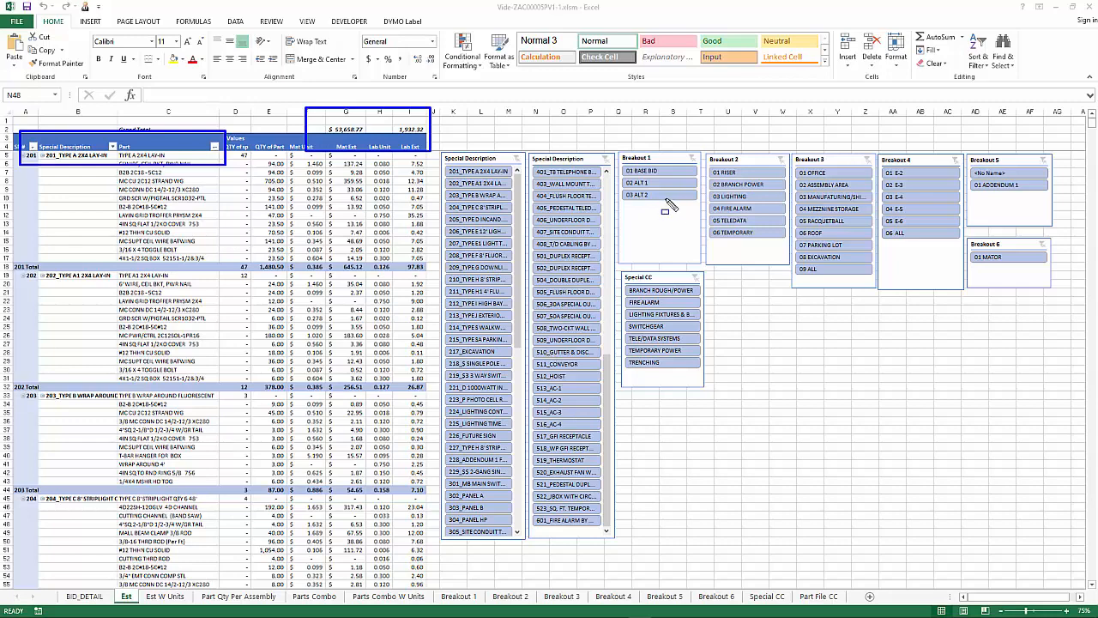
pyautogui.click(819, 175)
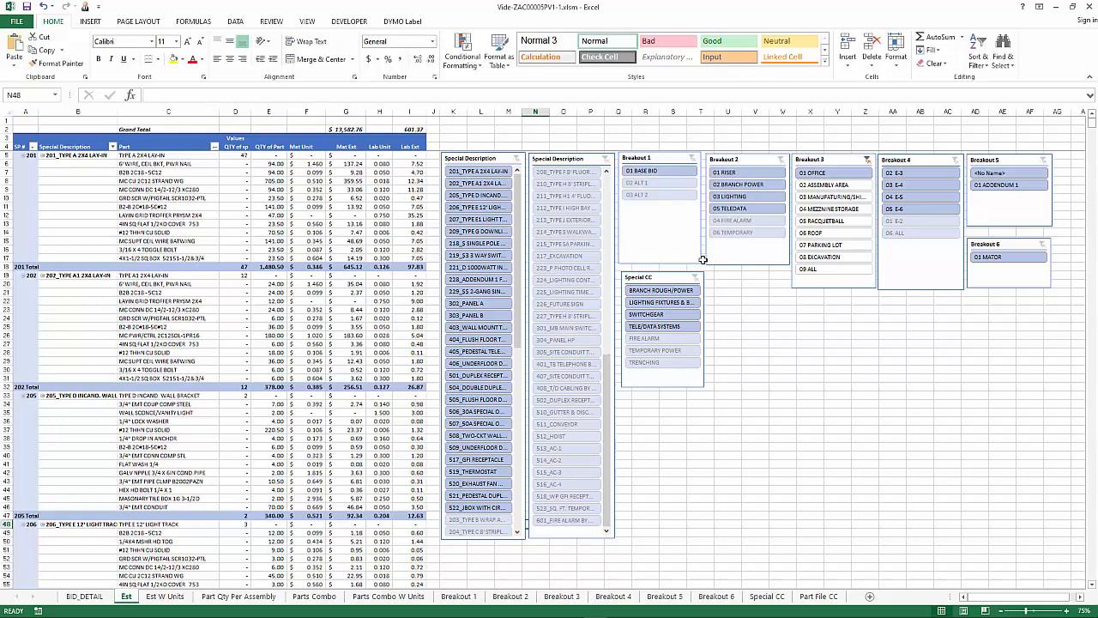
pyautogui.click(723, 213)
pyautogui.click(739, 200)
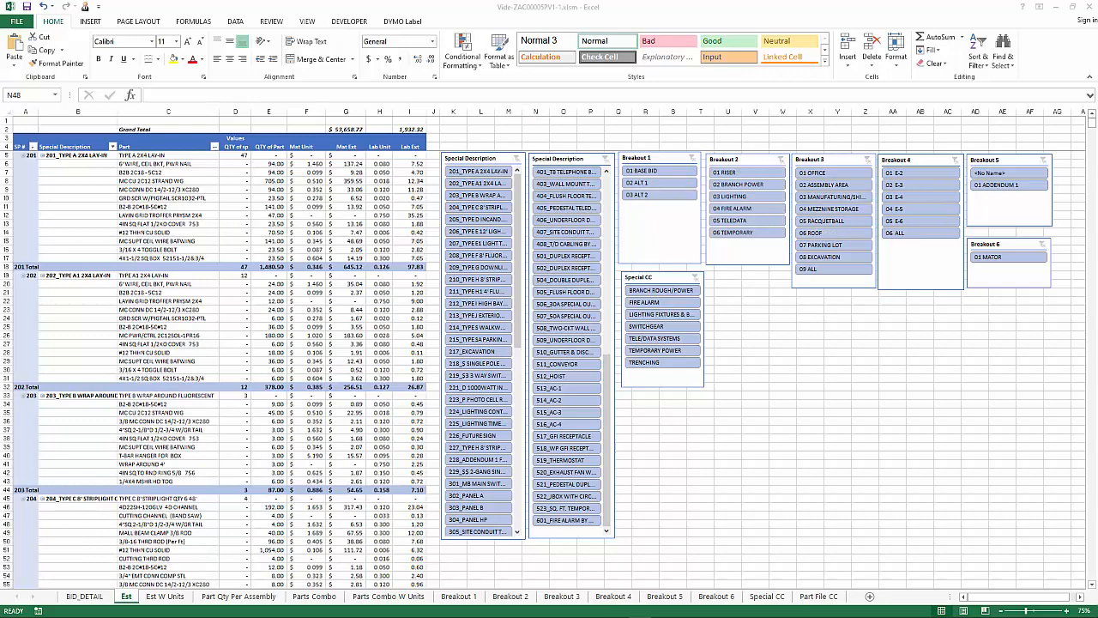
# - Open the Est W Units sheet with per-unit material and labor columns
pyautogui.click(152, 598)
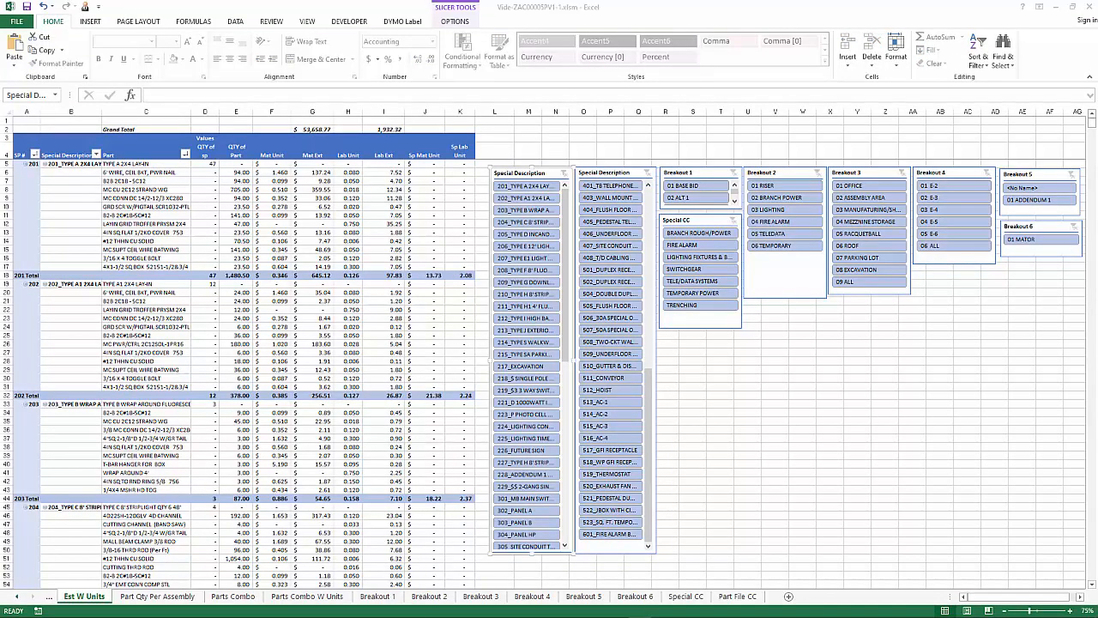
pyautogui.click(165, 597)
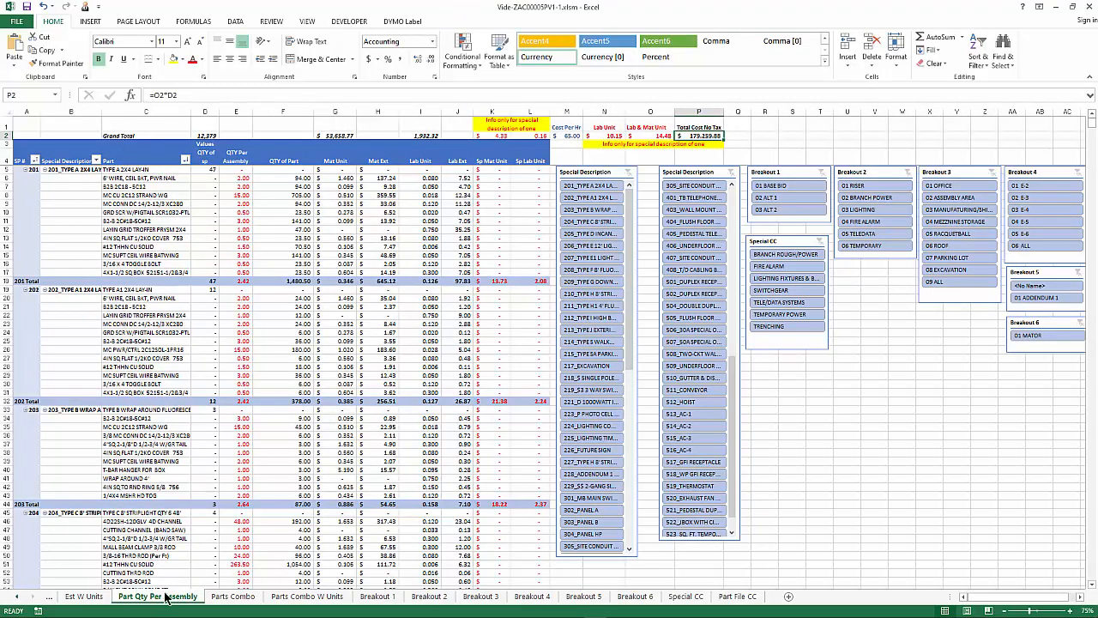
pyautogui.moveTo(267, 450)
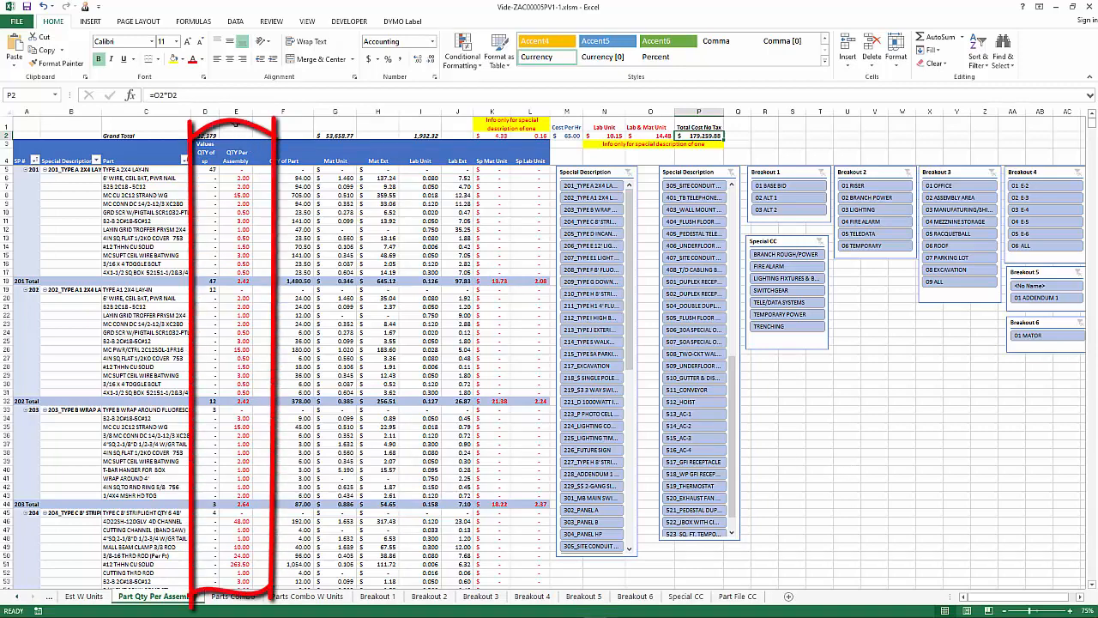
pyautogui.click(232, 147)
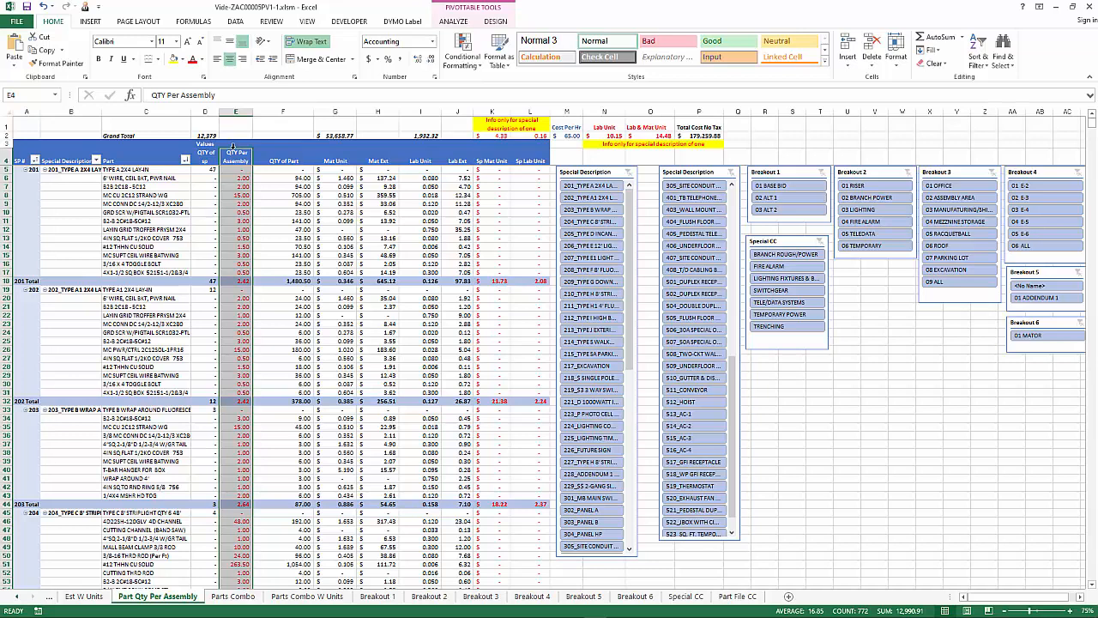
pyautogui.click(284, 152)
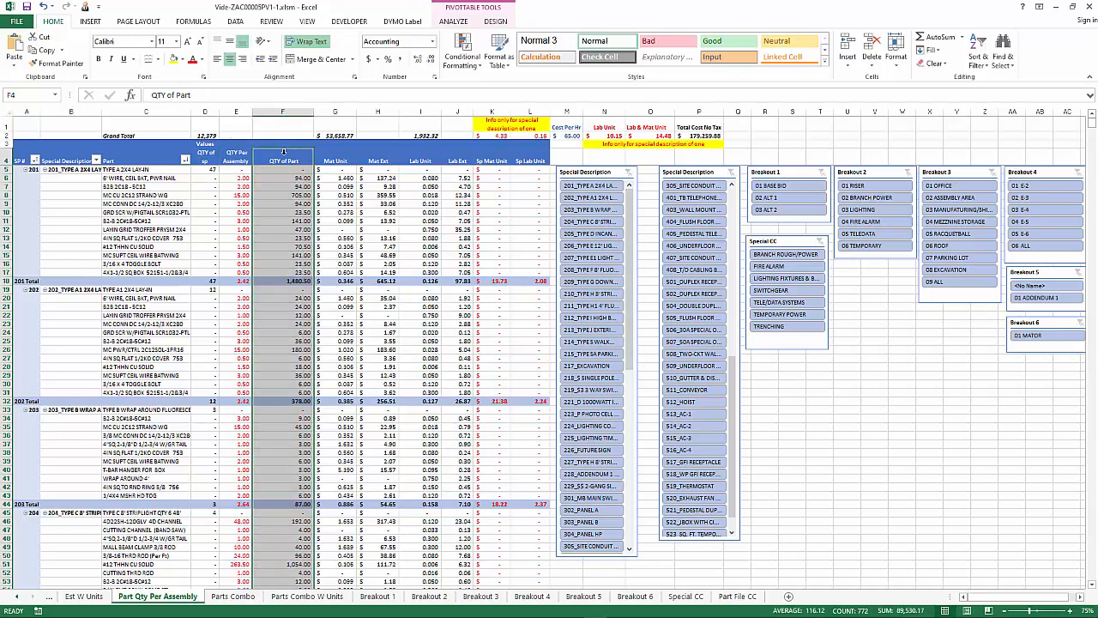
pyautogui.click(229, 147)
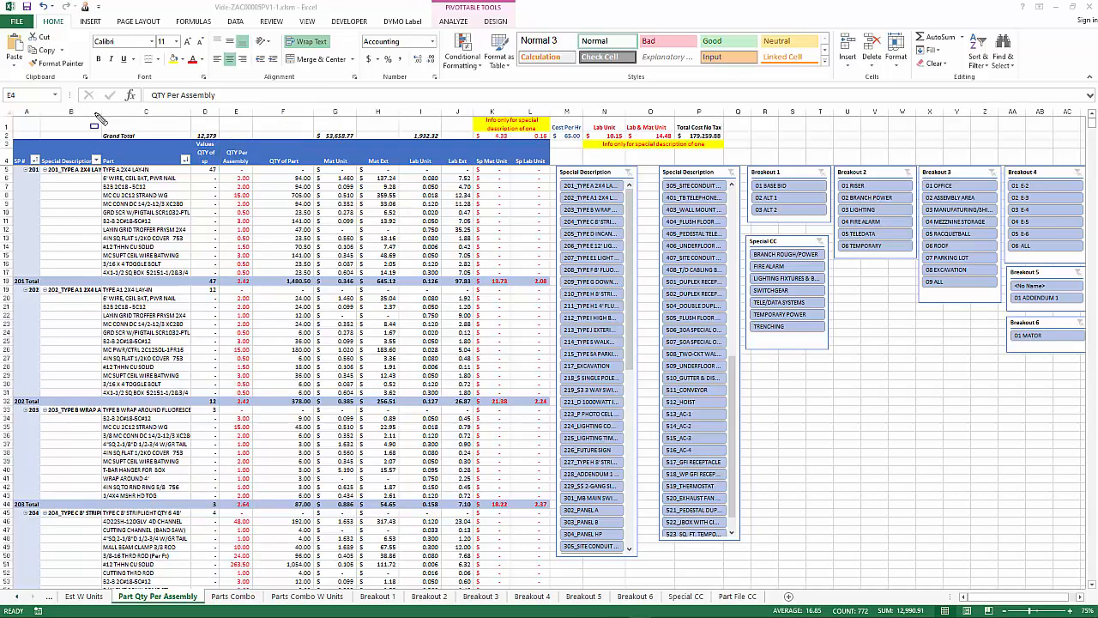
pyautogui.moveTo(96, 114)
pyautogui.mouseDown()
pyautogui.moveTo(171, 154)
pyautogui.moveTo(740, 163)
pyautogui.mouseUp()
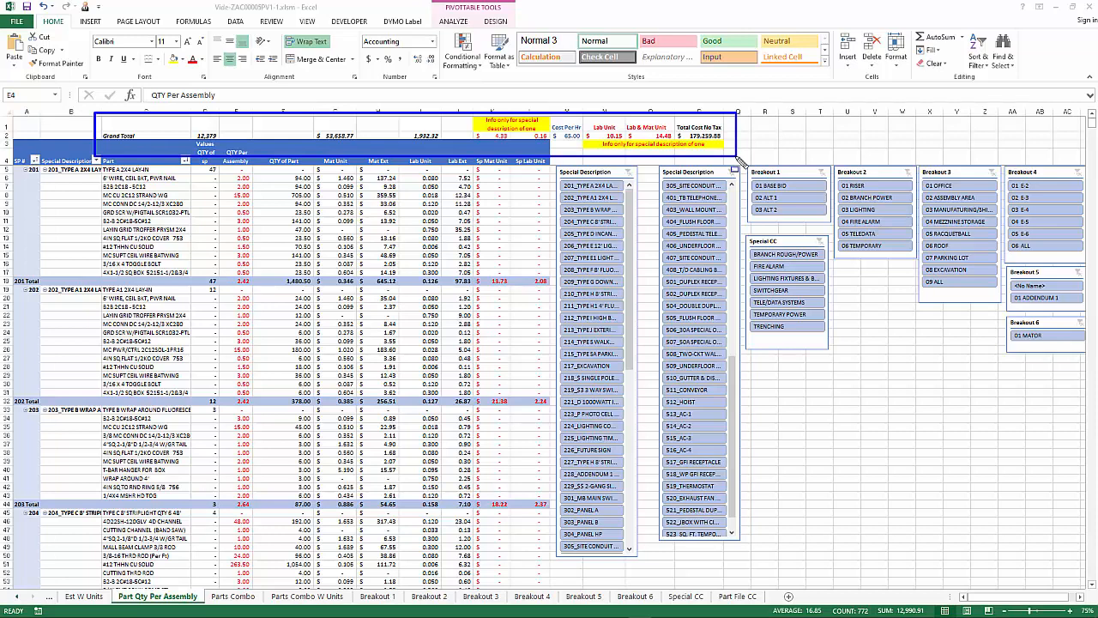
pyautogui.press('Escape')
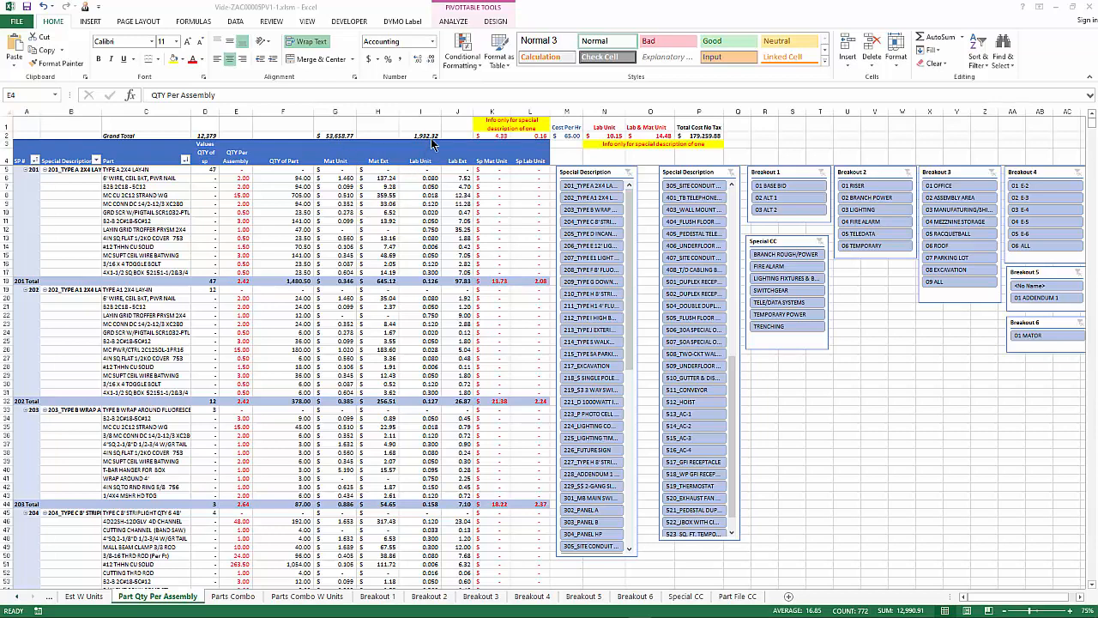
pyautogui.click(496, 144)
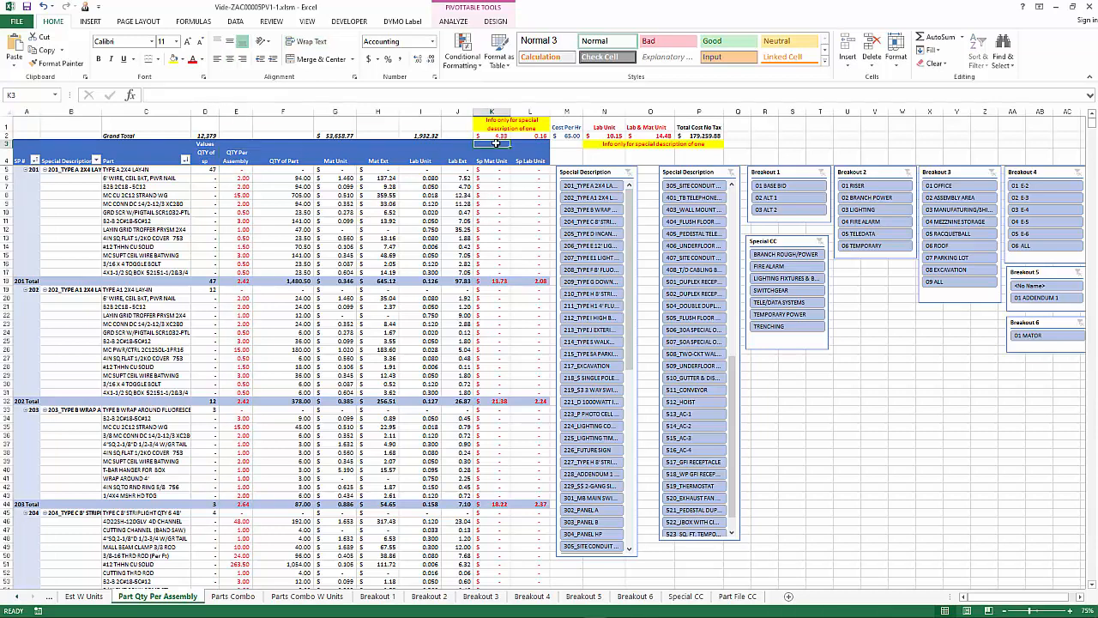
pyautogui.click(496, 135)
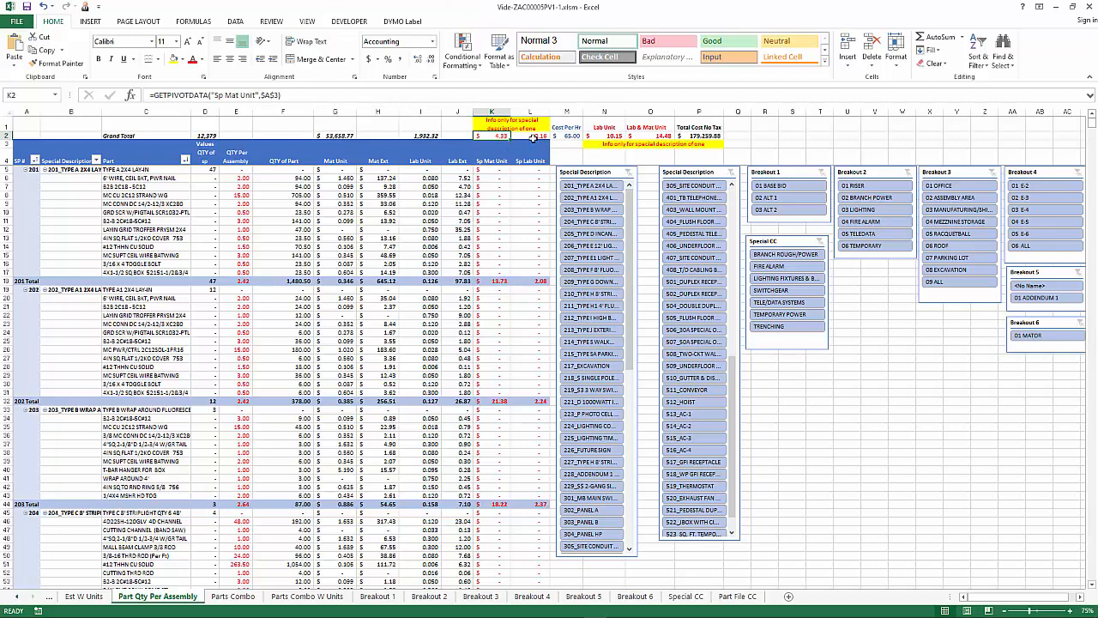
pyautogui.click(534, 136)
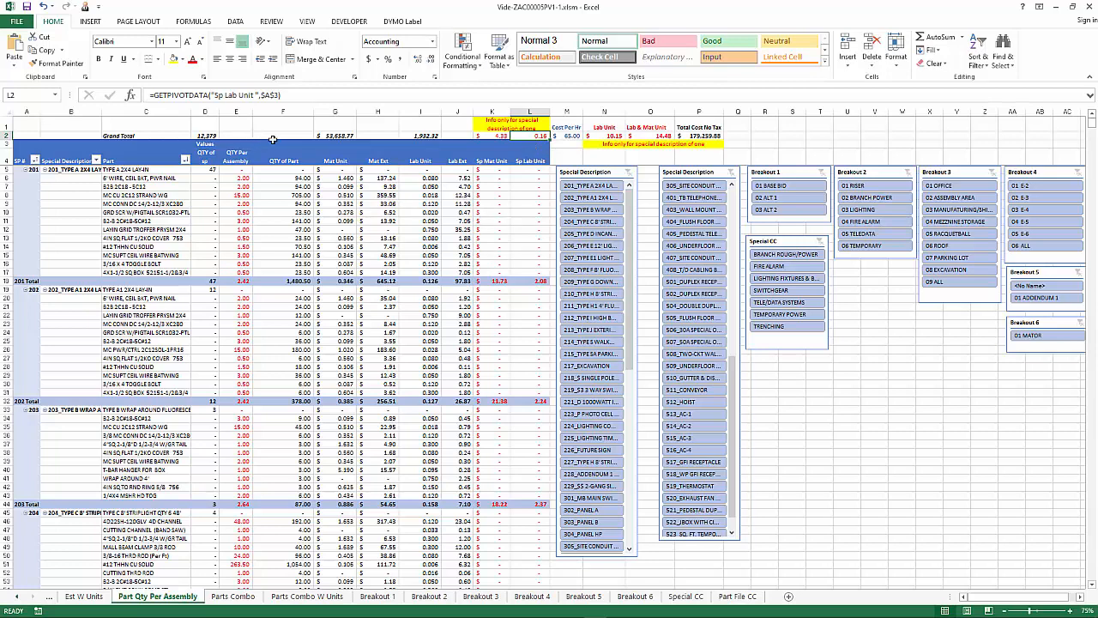
pyautogui.click(568, 136)
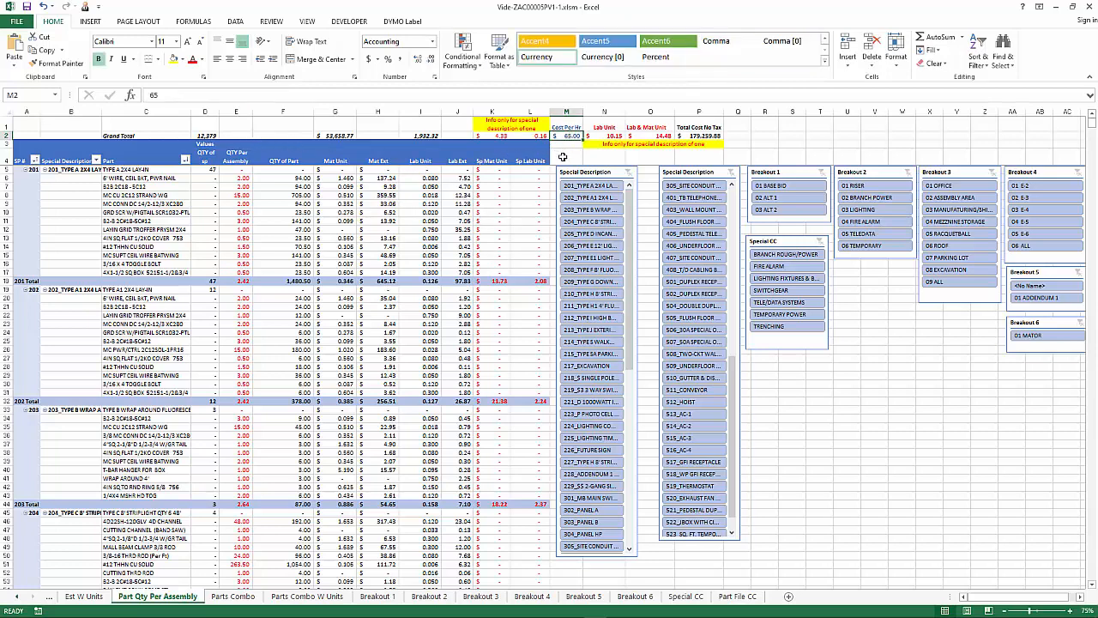
pyautogui.write('55')
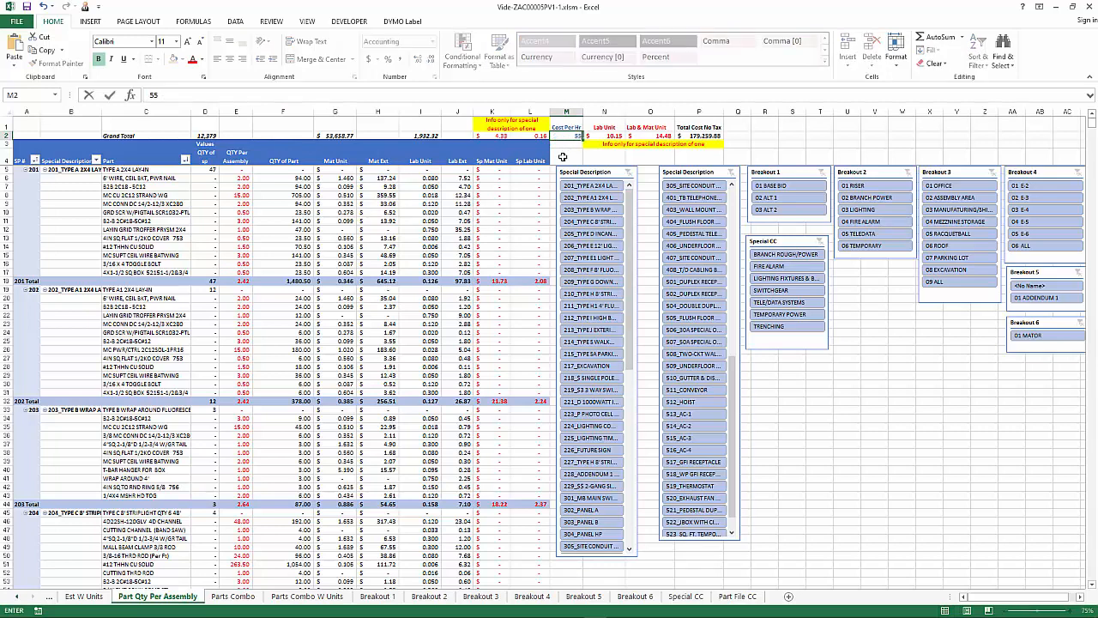
pyautogui.press('Return')
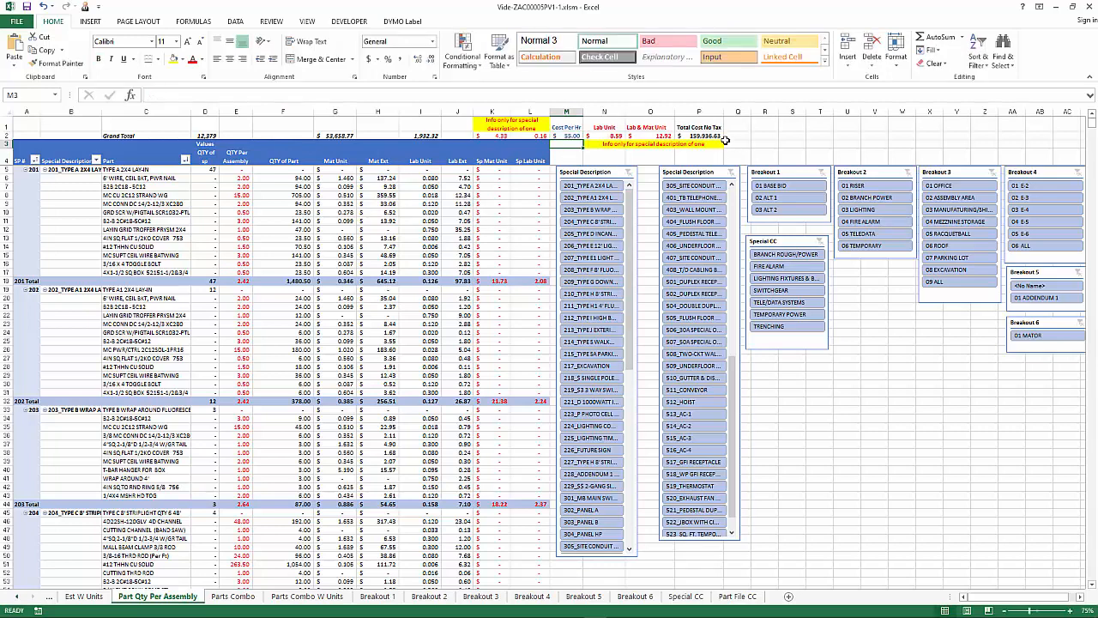
pyautogui.click(577, 136)
pyautogui.write('65')
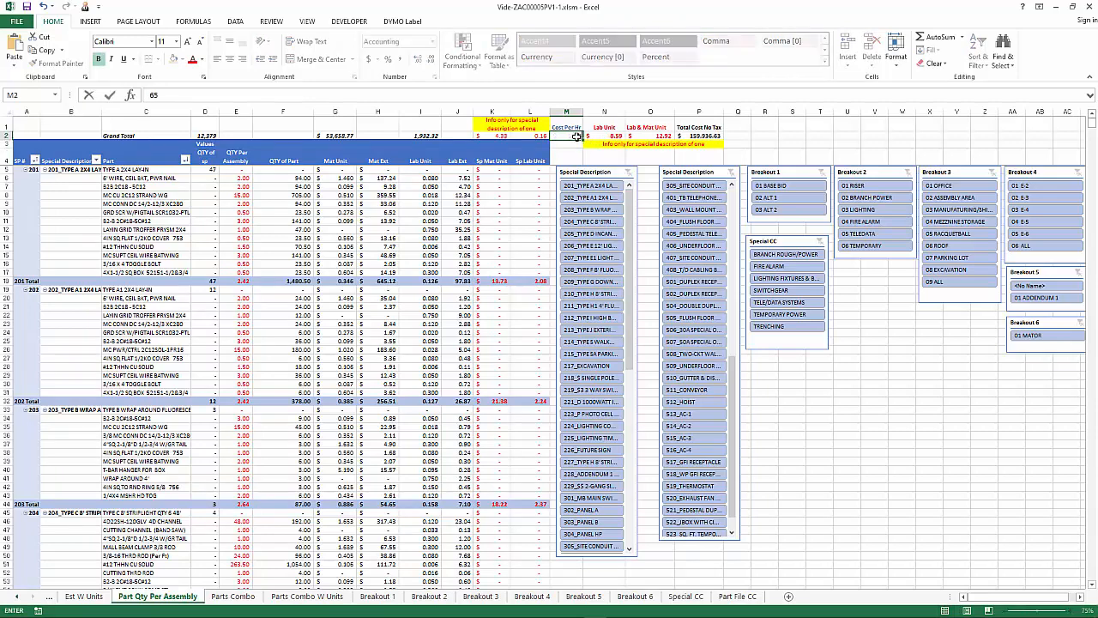
pyautogui.press('Return')
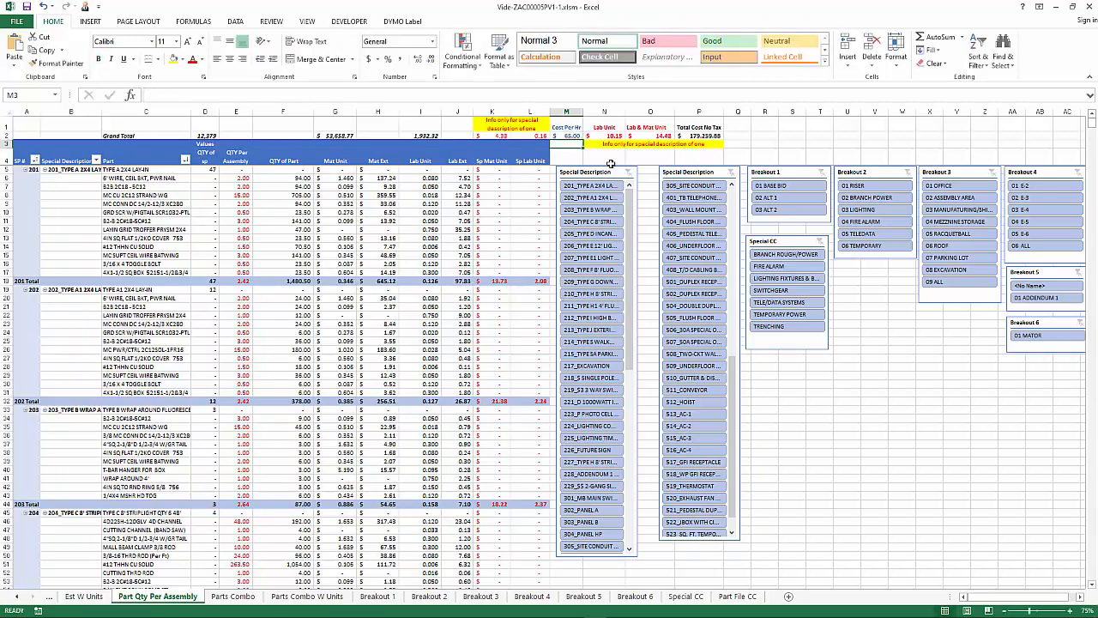
# - Try the Special CC slicer on BRANCH ROUGH/POWER, lighting fixtures and SWITCHGEAR, then clear it
pyautogui.click(770, 255)
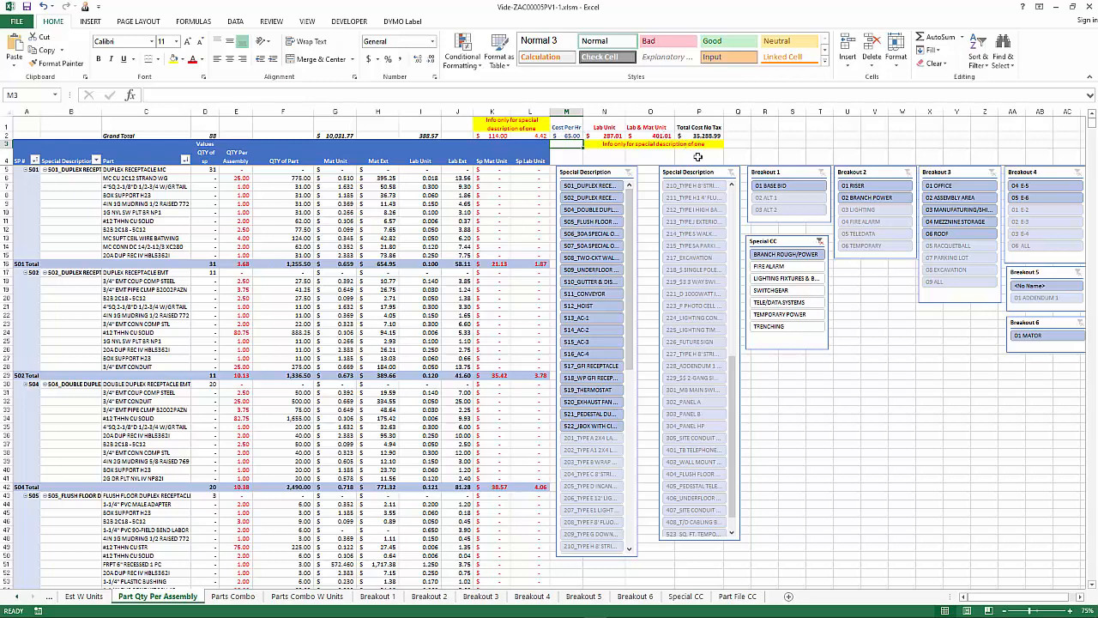
pyautogui.click(763, 279)
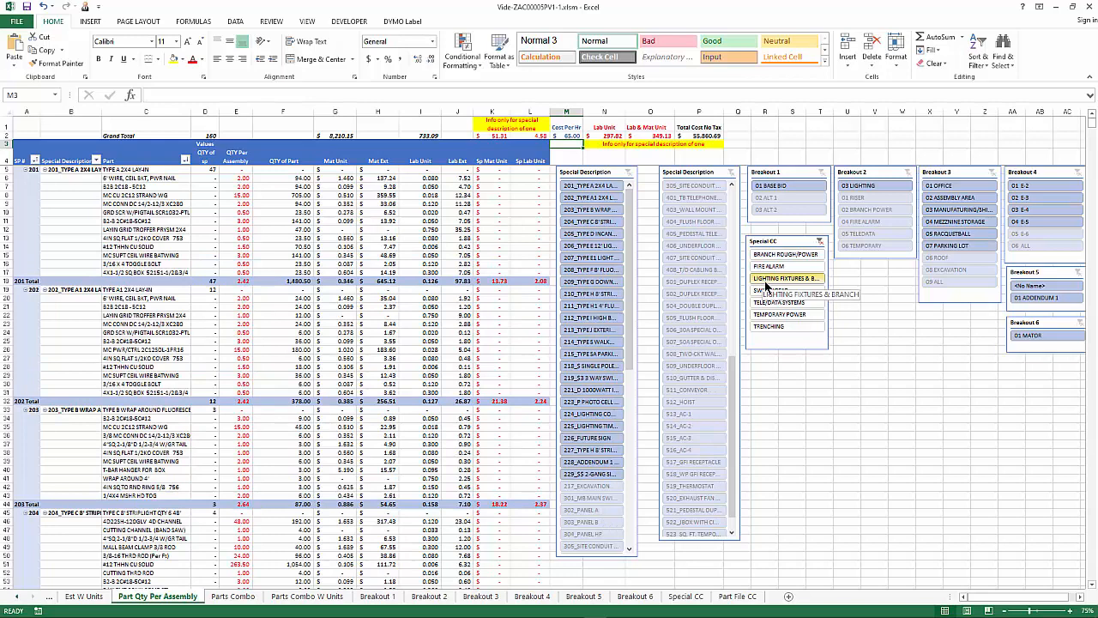
pyautogui.click(770, 293)
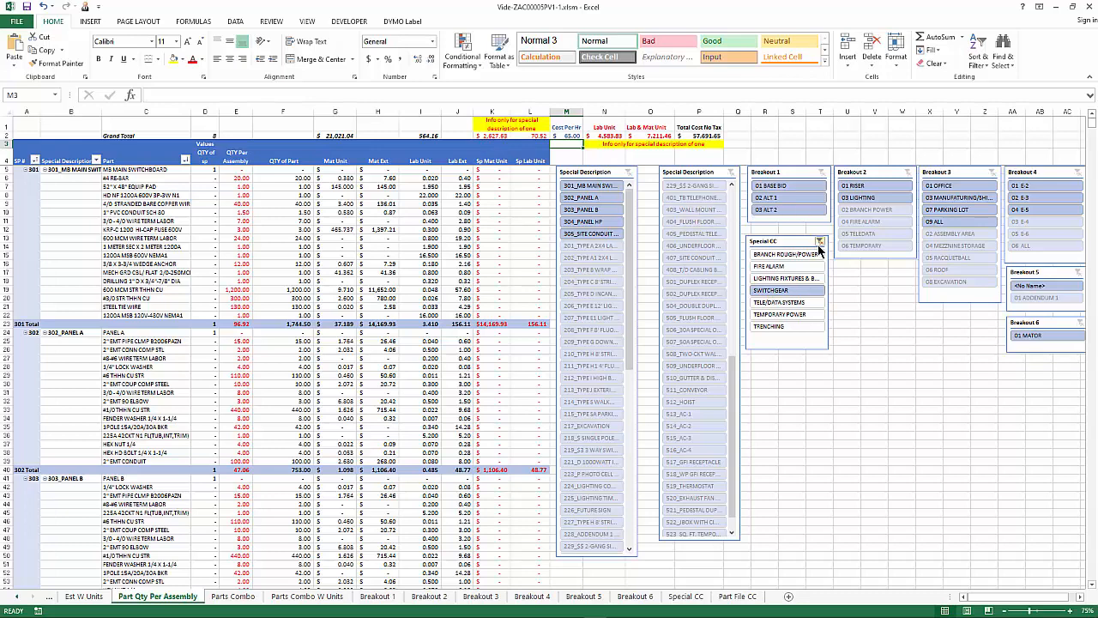
pyautogui.click(821, 241)
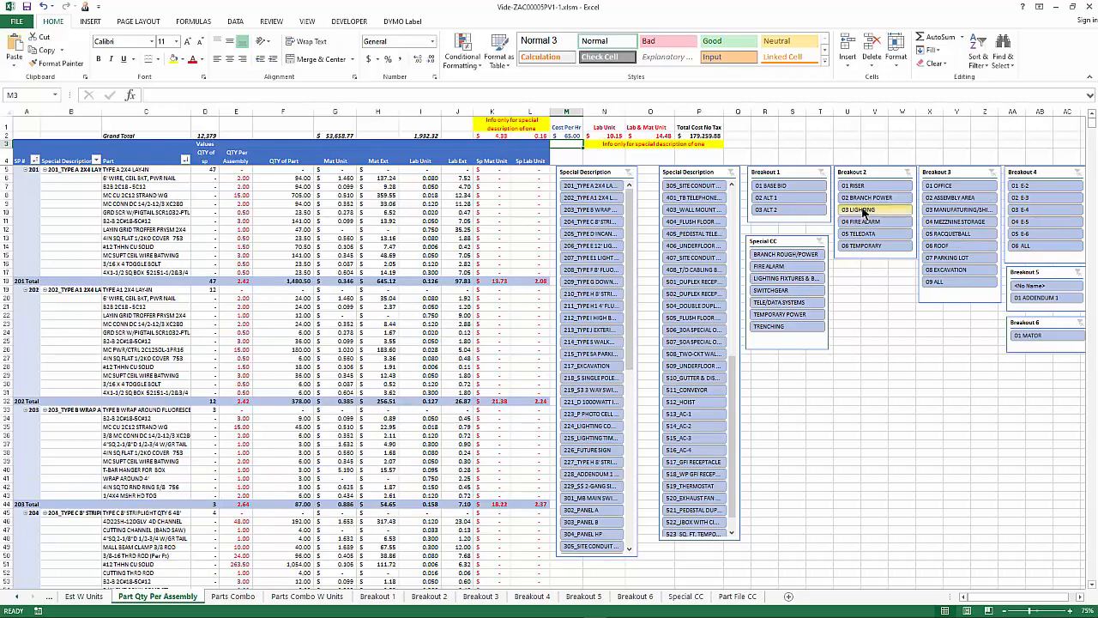
# - Pick 01 OFFICE, 02 ASSEMBLY AREA, then 03 MANUFACTURING in the Breakout 3 slicer
pyautogui.click(938, 186)
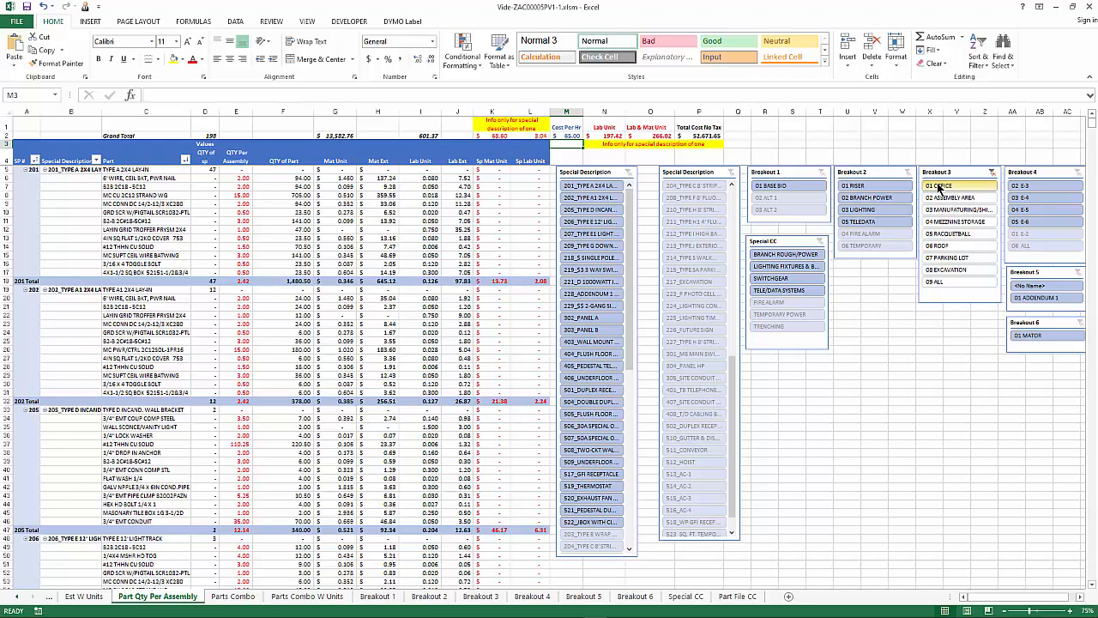
pyautogui.click(938, 198)
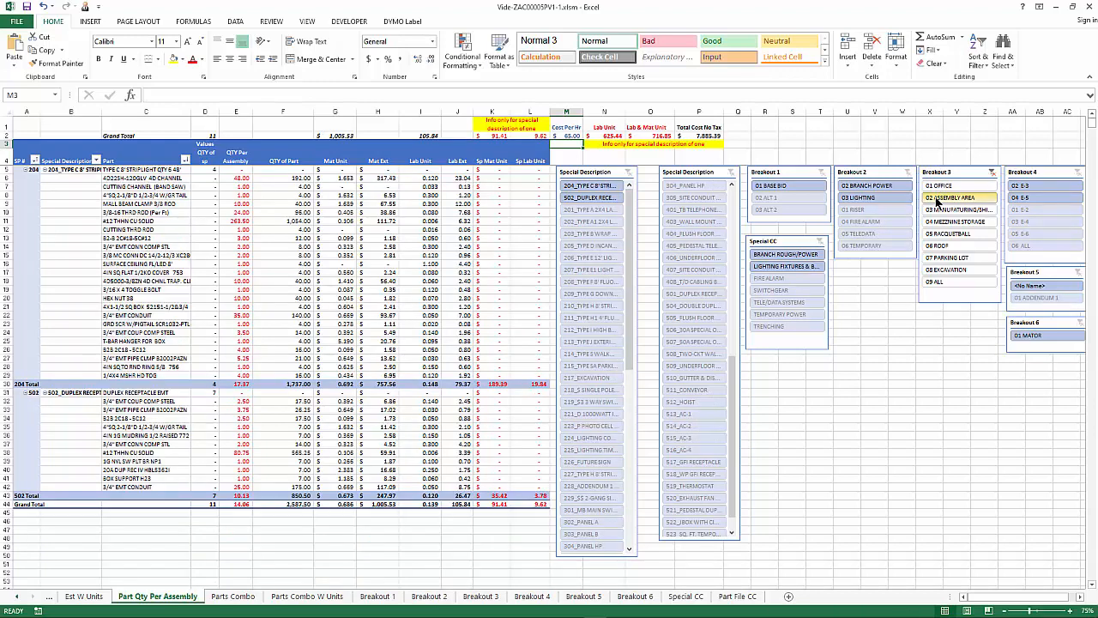
pyautogui.click(942, 210)
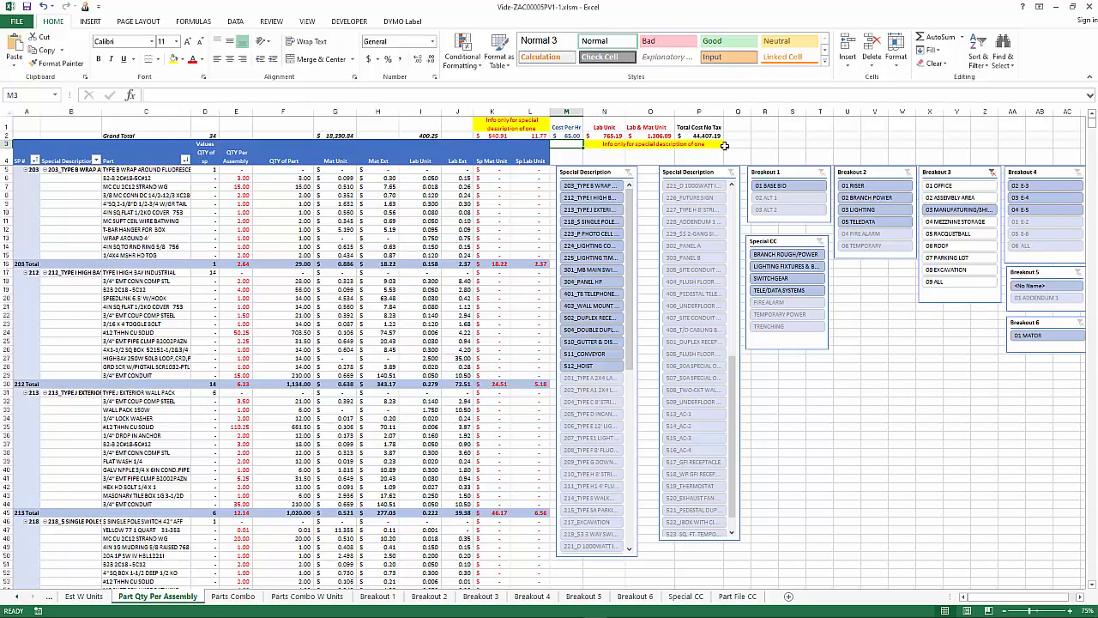
# - Set the Cost Per Hr rate in M2 to 35, then change it to $125.00
pyautogui.click(575, 138)
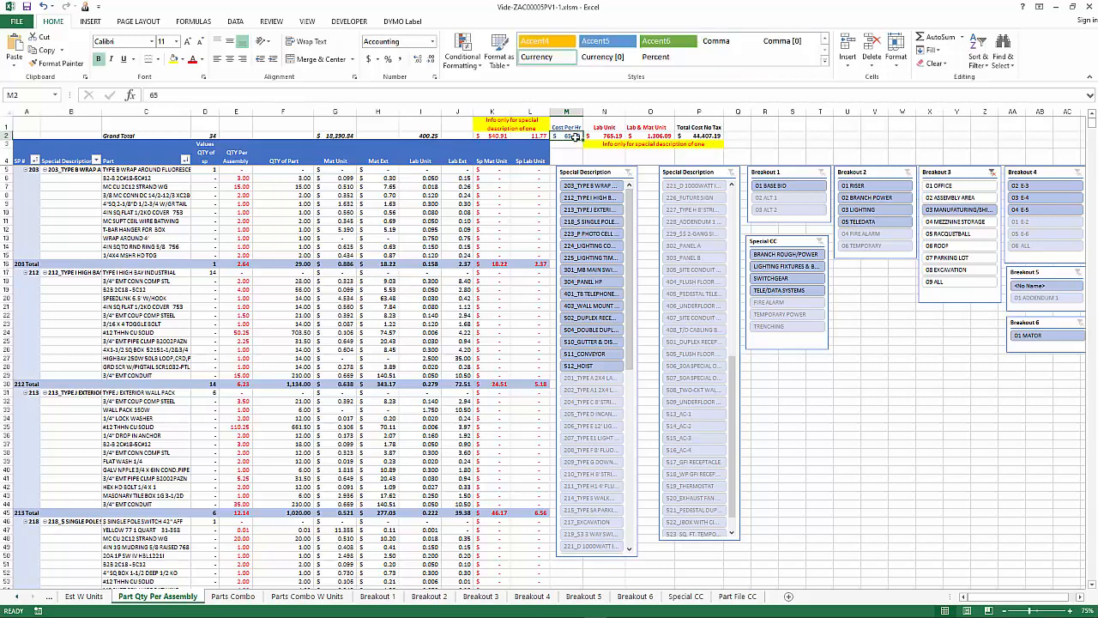
pyautogui.write('35')
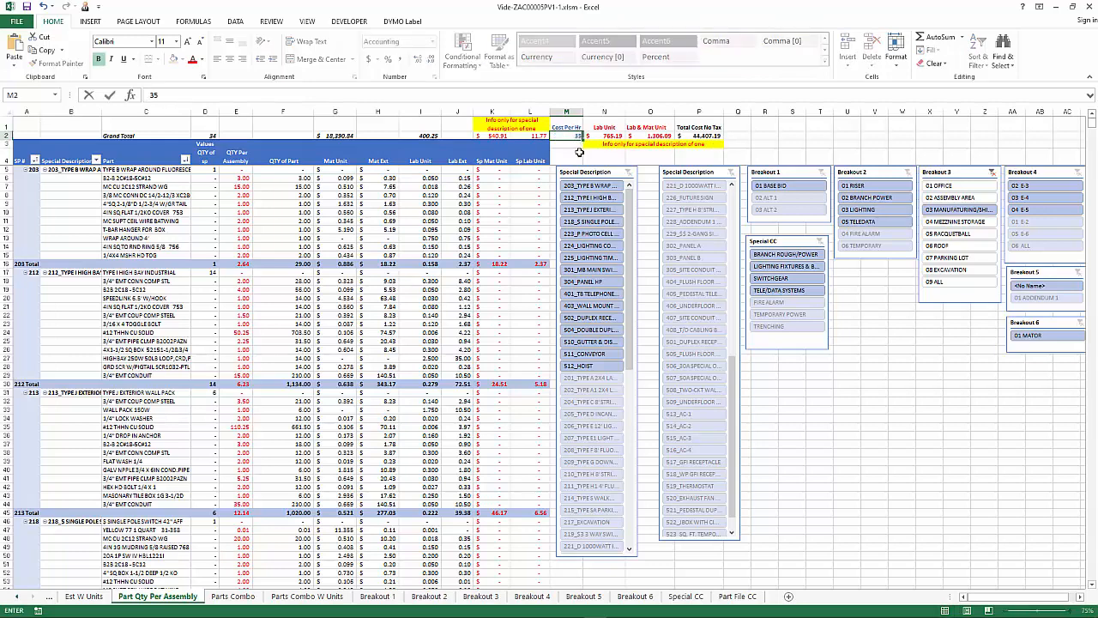
pyautogui.press('Return')
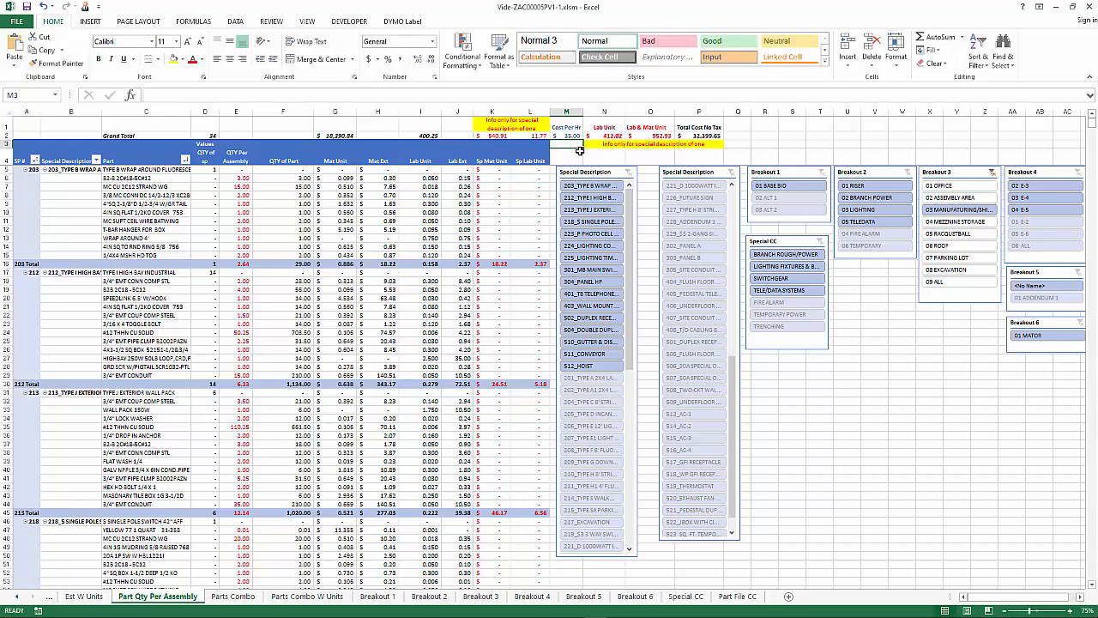
pyautogui.click(572, 136)
pyautogui.write('12')
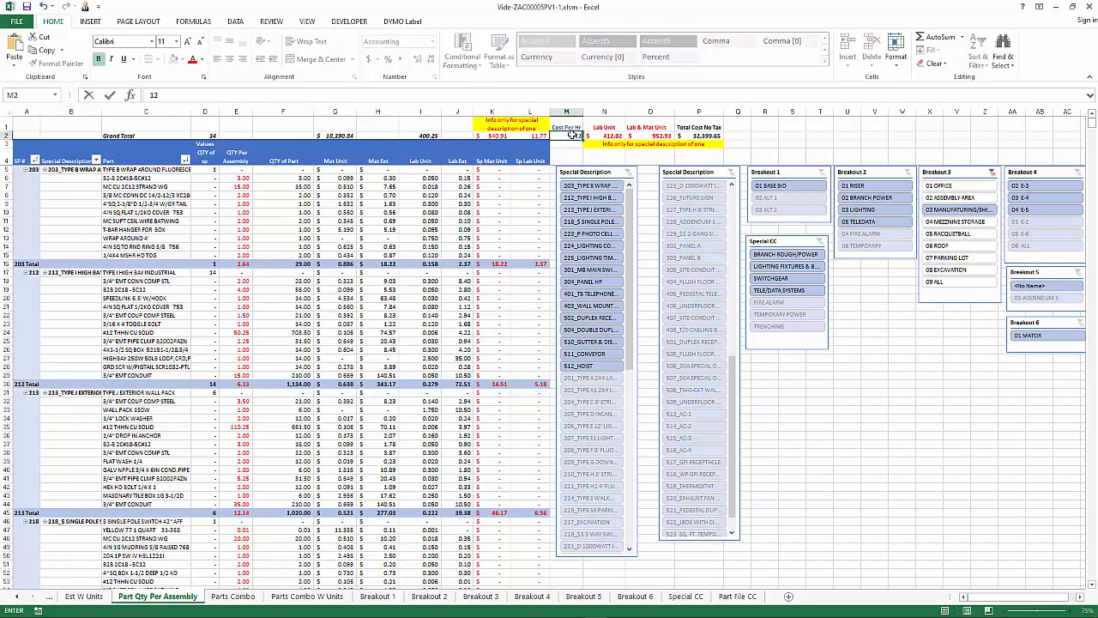
pyautogui.write('5')
pyautogui.press('Return')
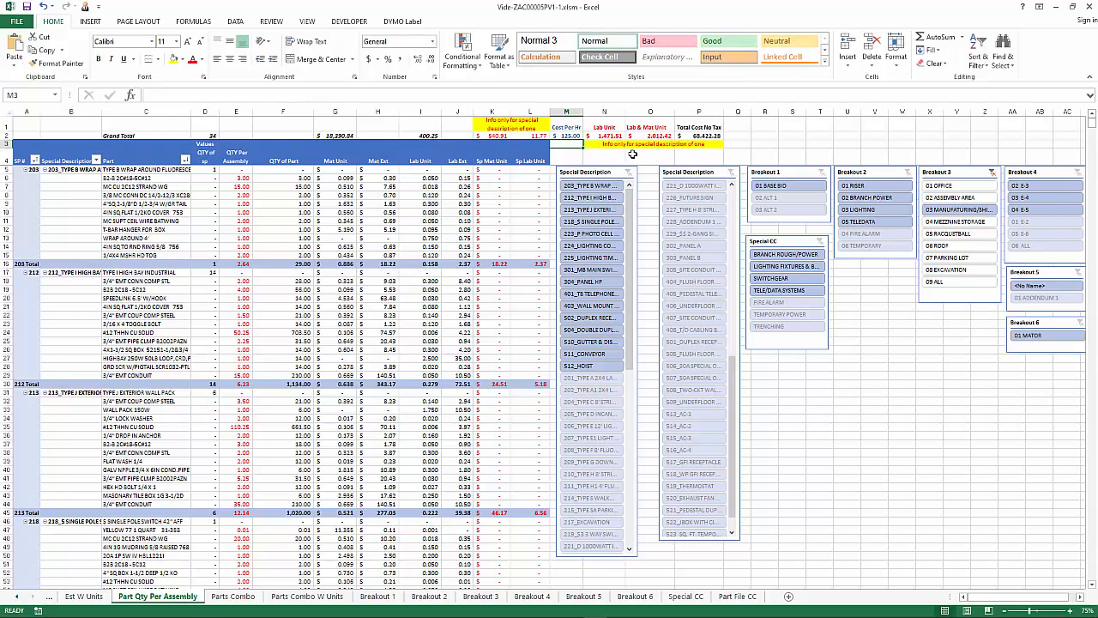
# - Filter the pivot by 03 LIGHTING, 406 underfloor, 217_EXCAVATION, then 207_TYPE E1 LIGHT TRACK FIXTURE
pyautogui.keyDown('ctrl'); pyautogui.click(873, 209); pyautogui.keyUp('ctrl')
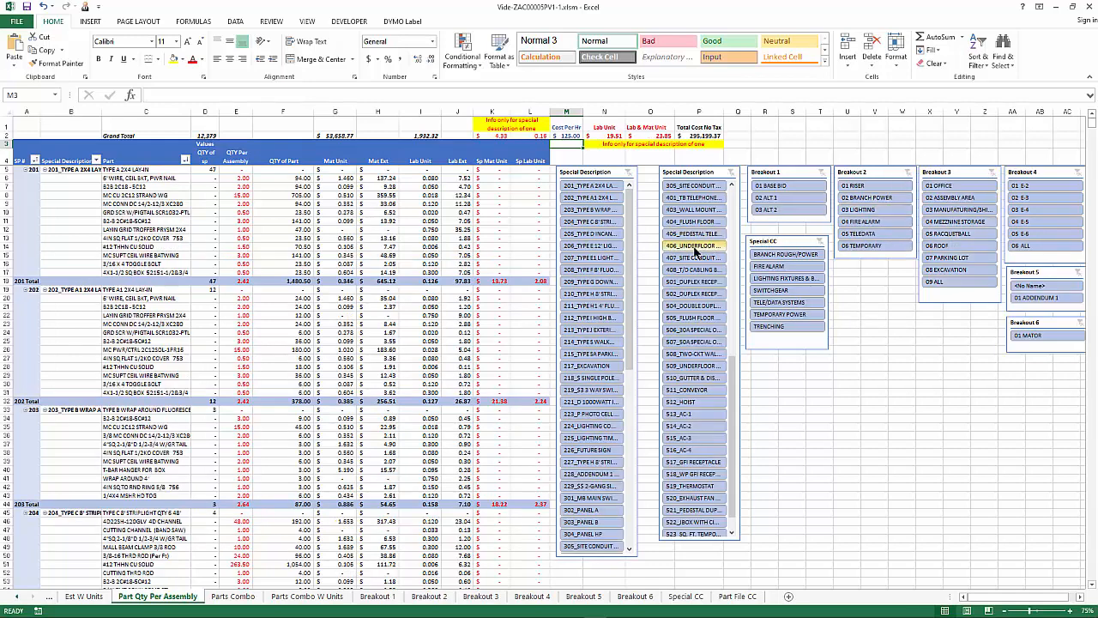
pyautogui.click(695, 247)
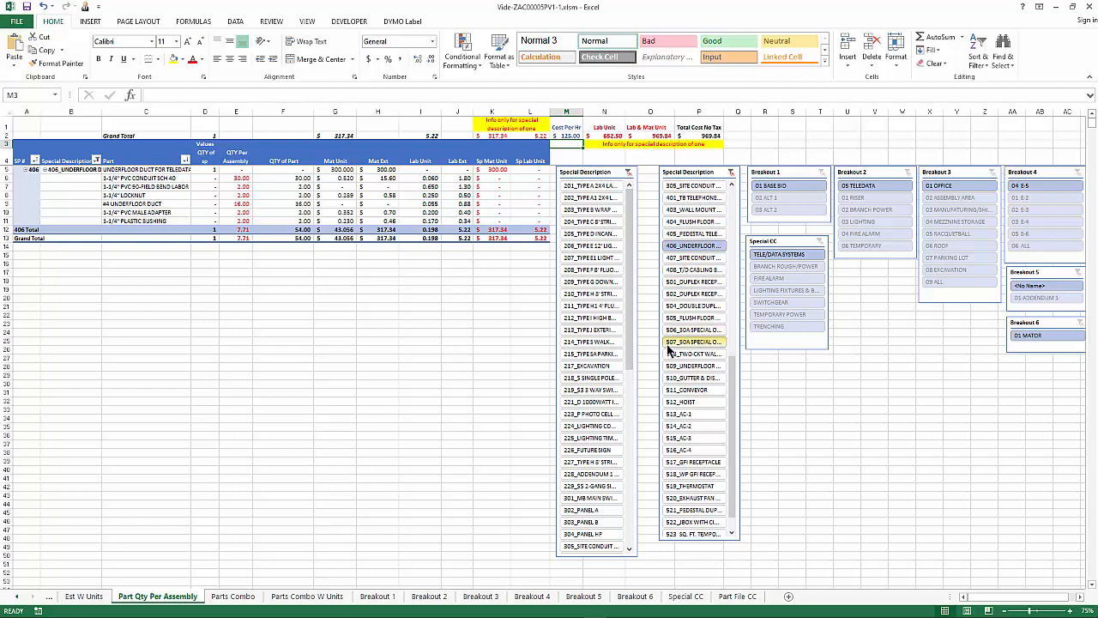
pyautogui.click(604, 370)
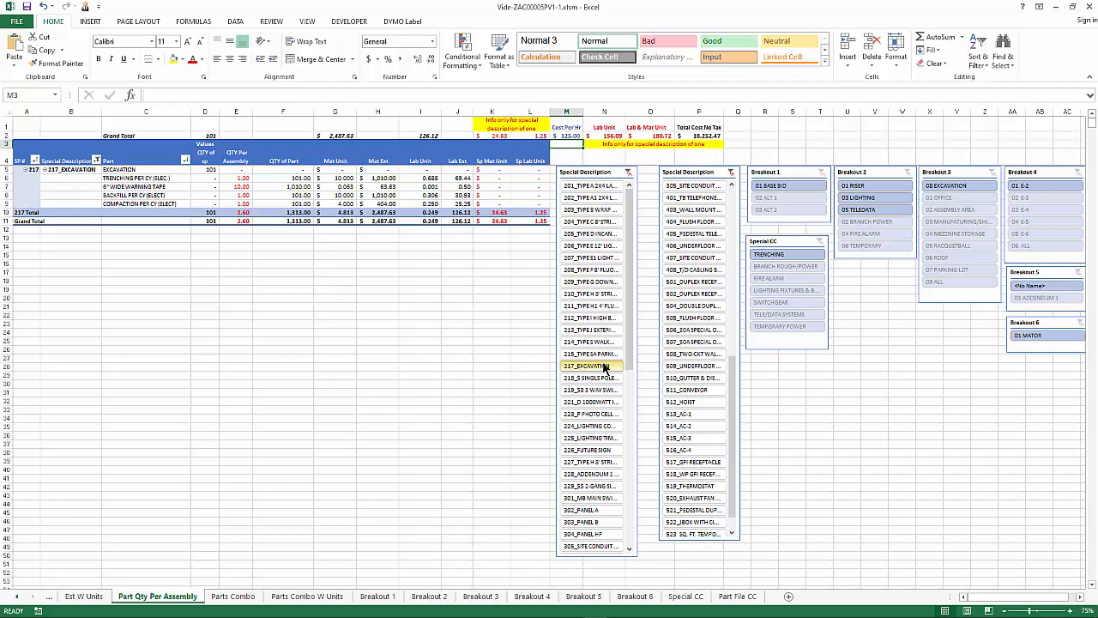
pyautogui.click(593, 259)
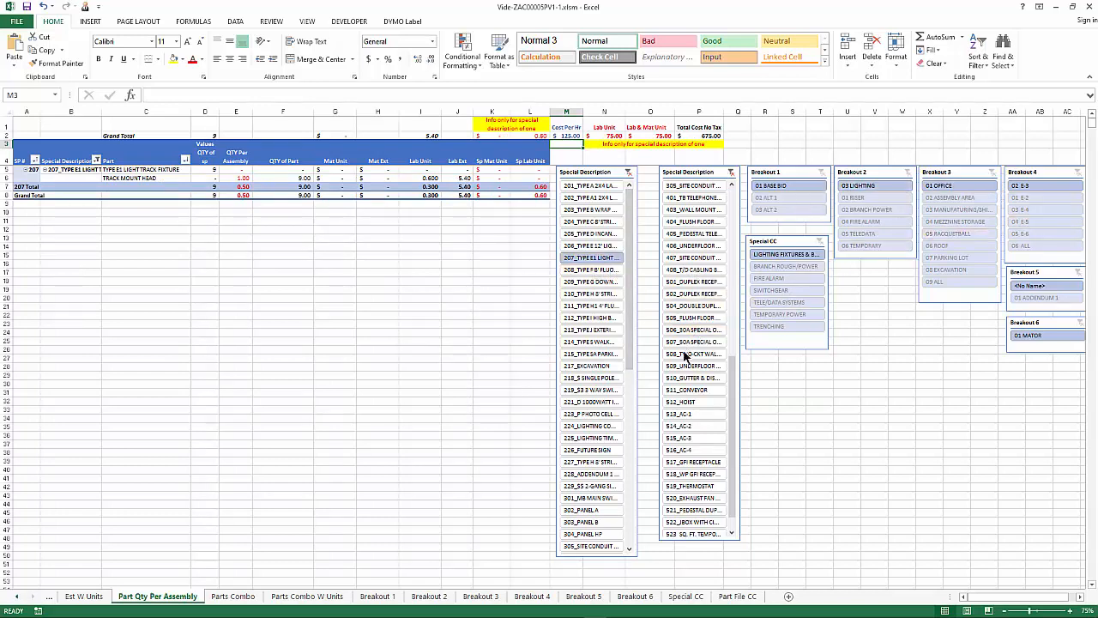
# - Show the AC-1 and AC-2 assemblies, then clear the Special Description filter
pyautogui.click(680, 414)
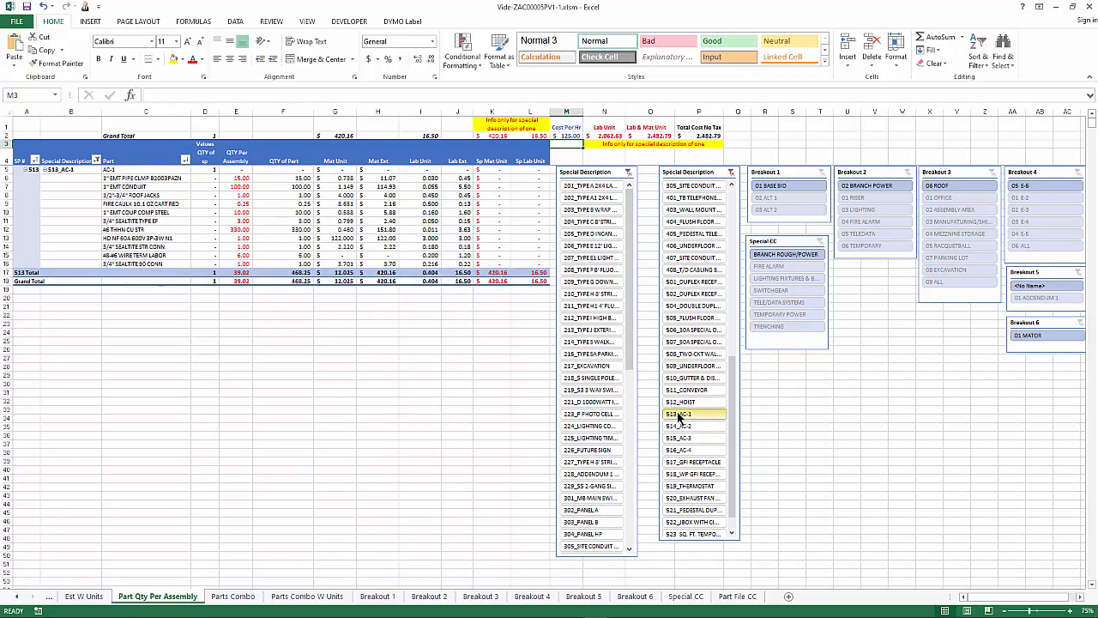
pyautogui.click(679, 427)
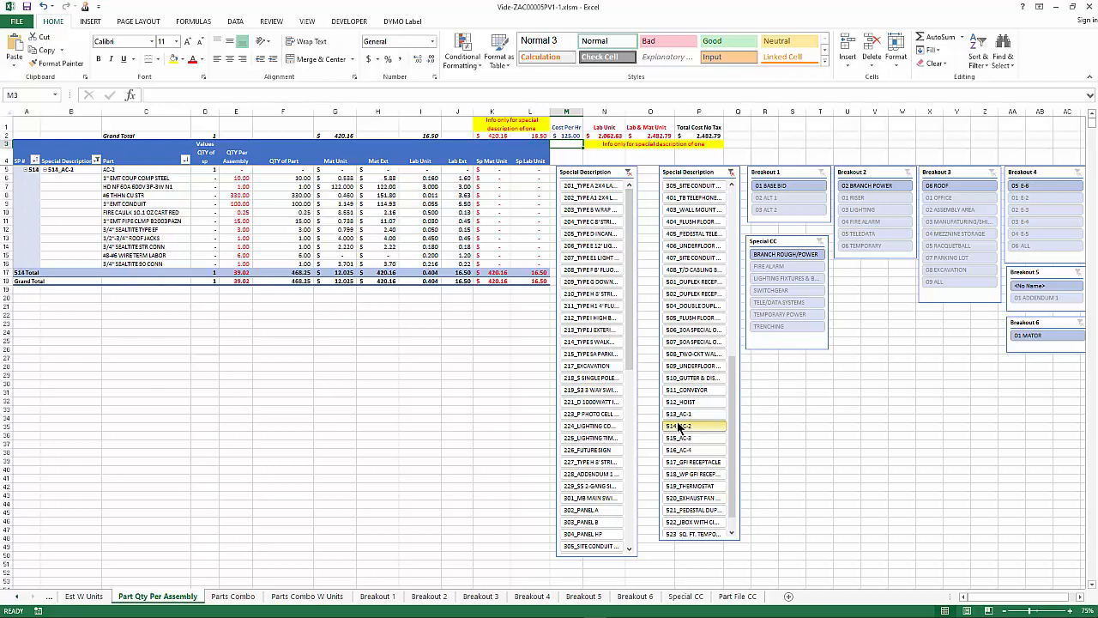
pyautogui.click(679, 414)
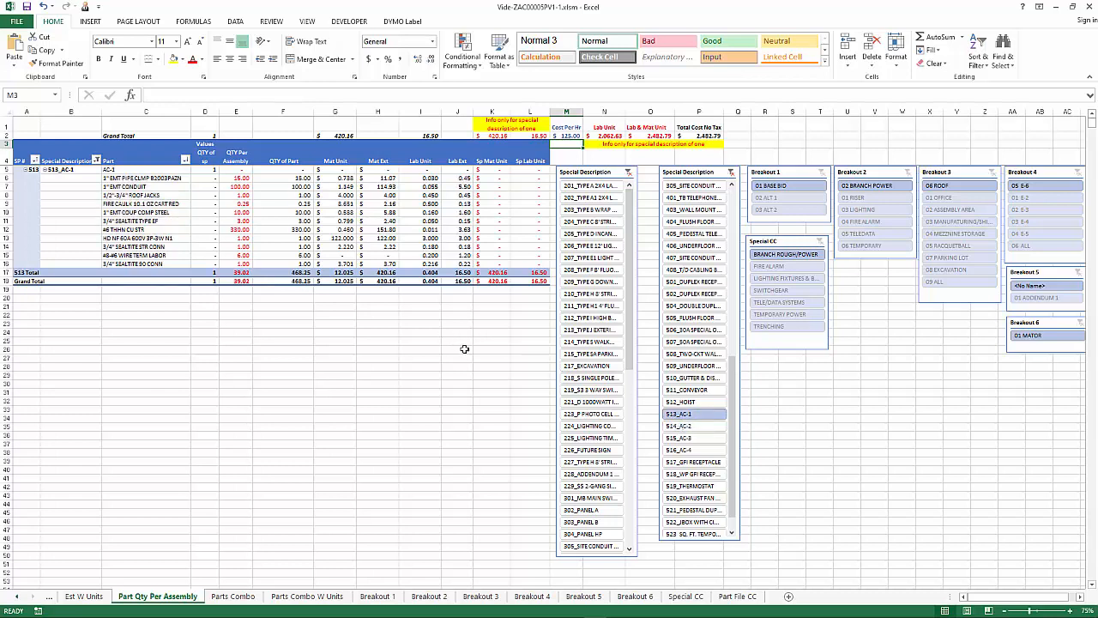
pyautogui.click(629, 172)
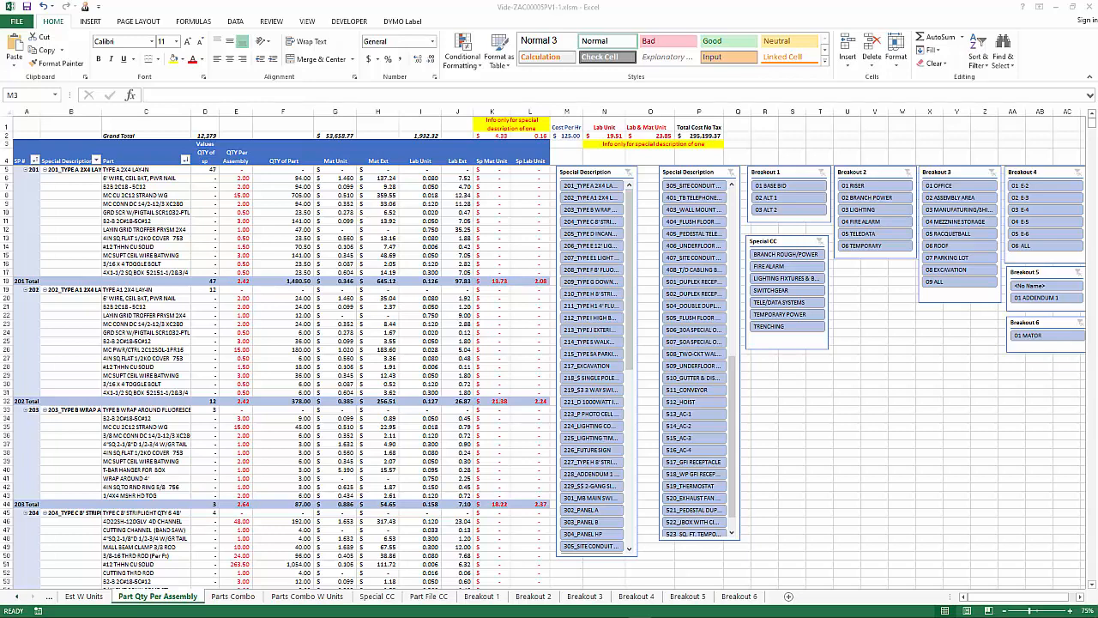
pyautogui.click(223, 596)
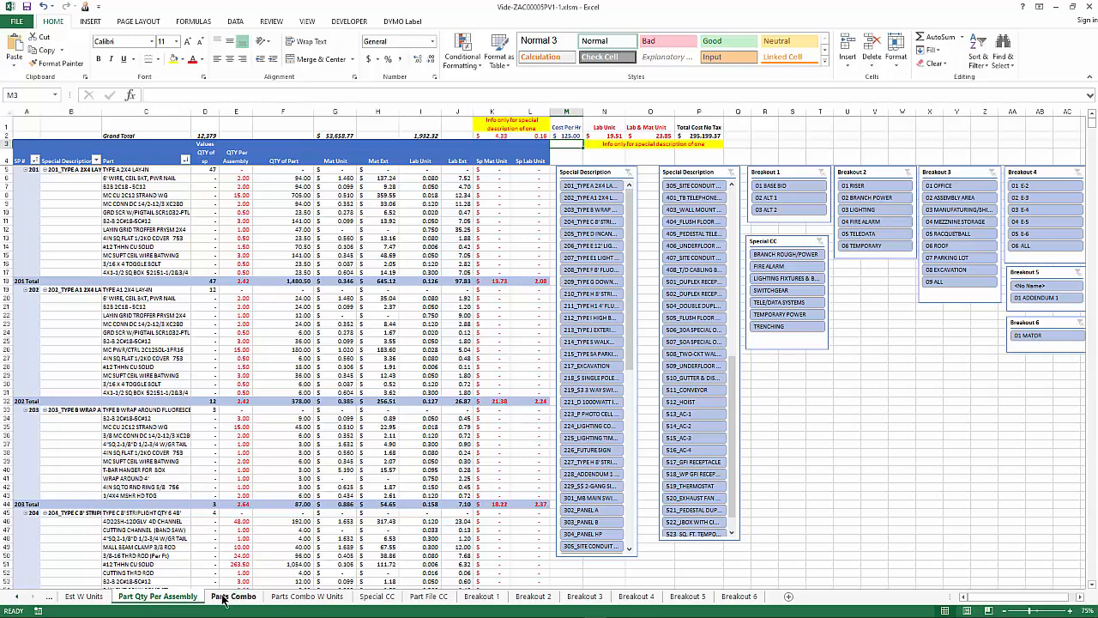
# - On the Parts Combo sheet, check the Part Number and Part filter dropdowns without changing them
pyautogui.click(223, 597)
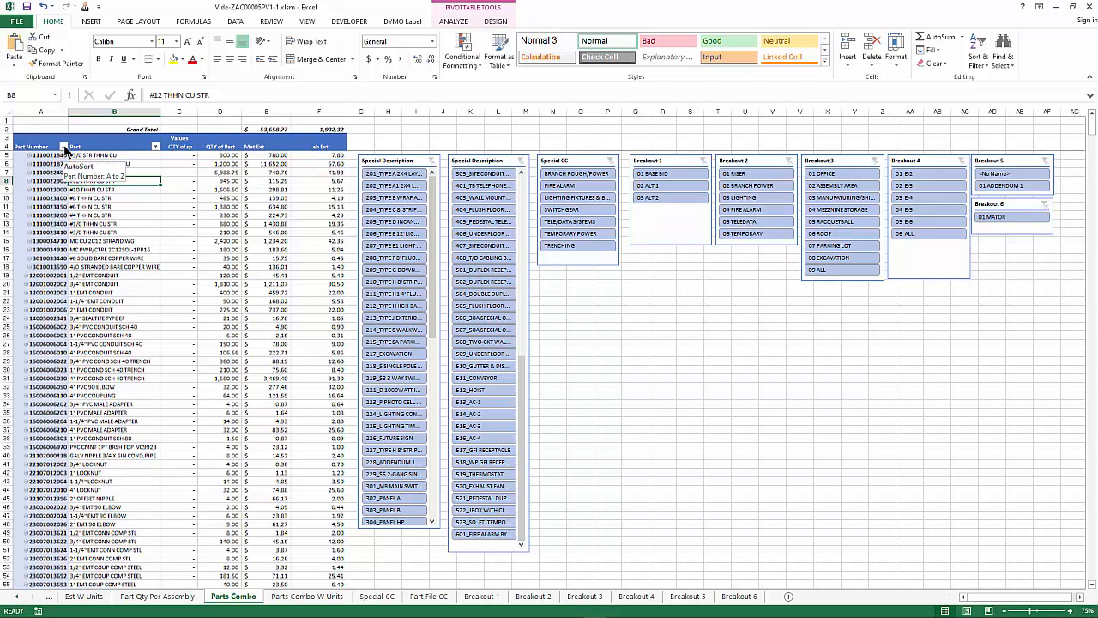
pyautogui.click(64, 148)
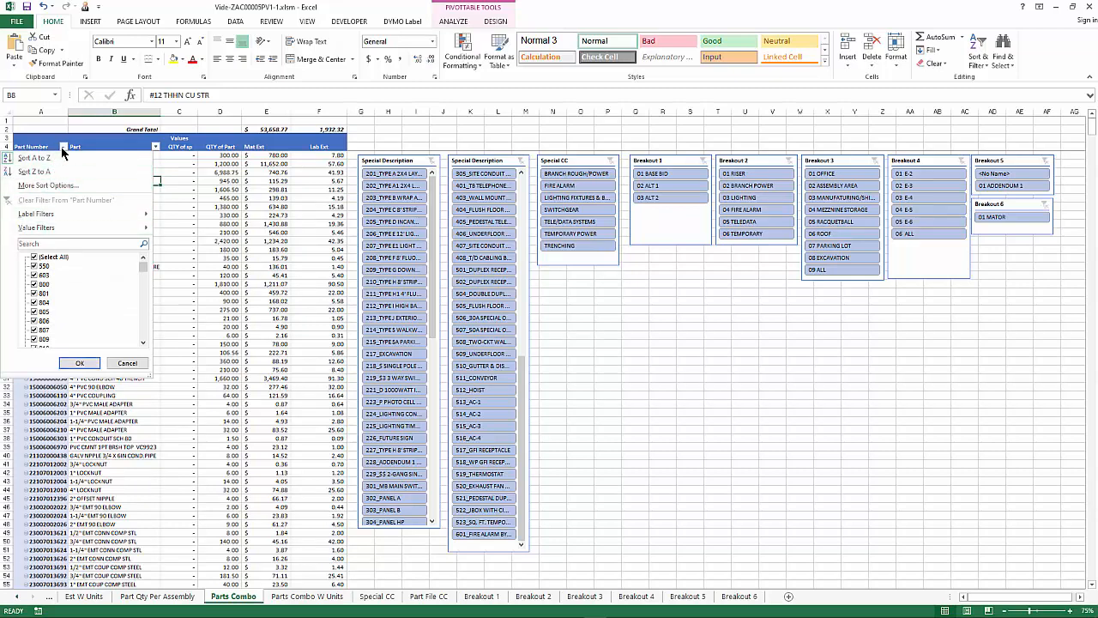
pyautogui.click(33, 157)
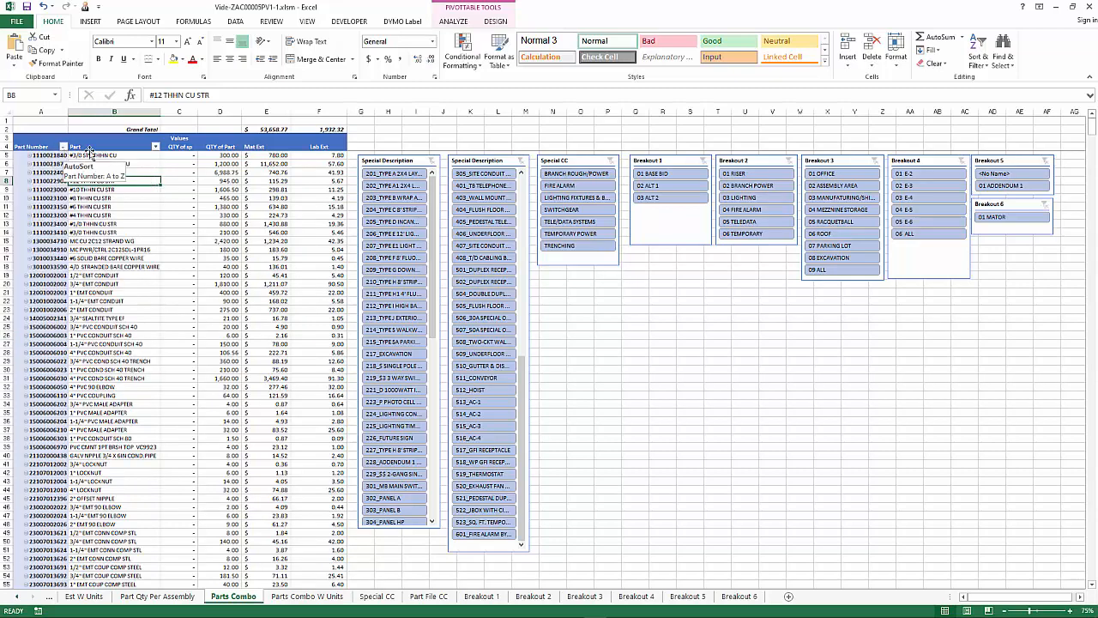
pyautogui.click(155, 148)
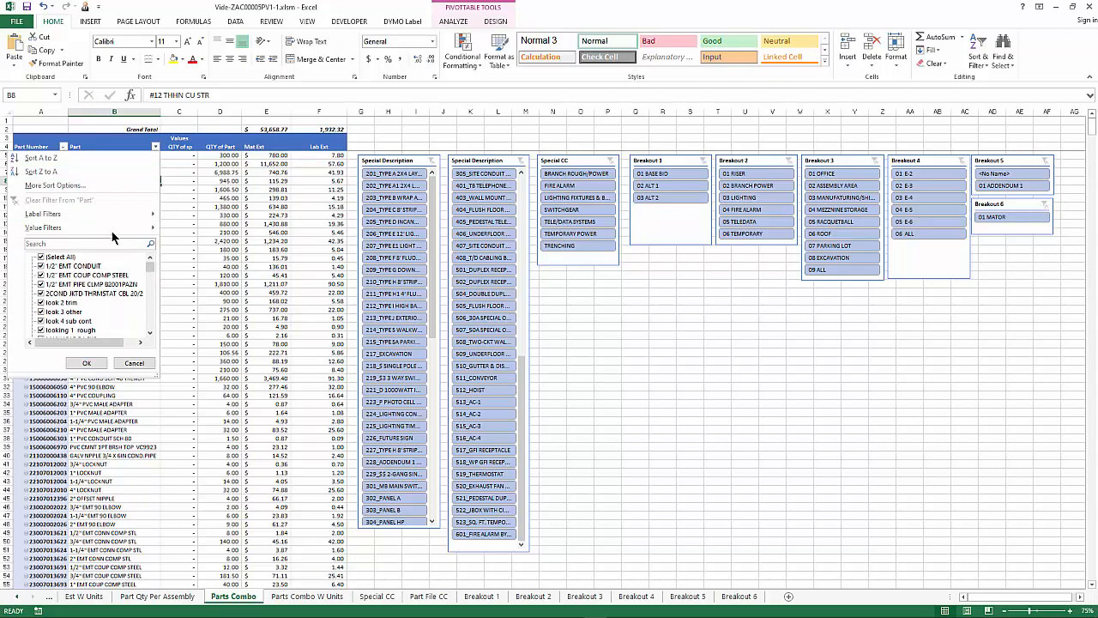
pyautogui.click(135, 363)
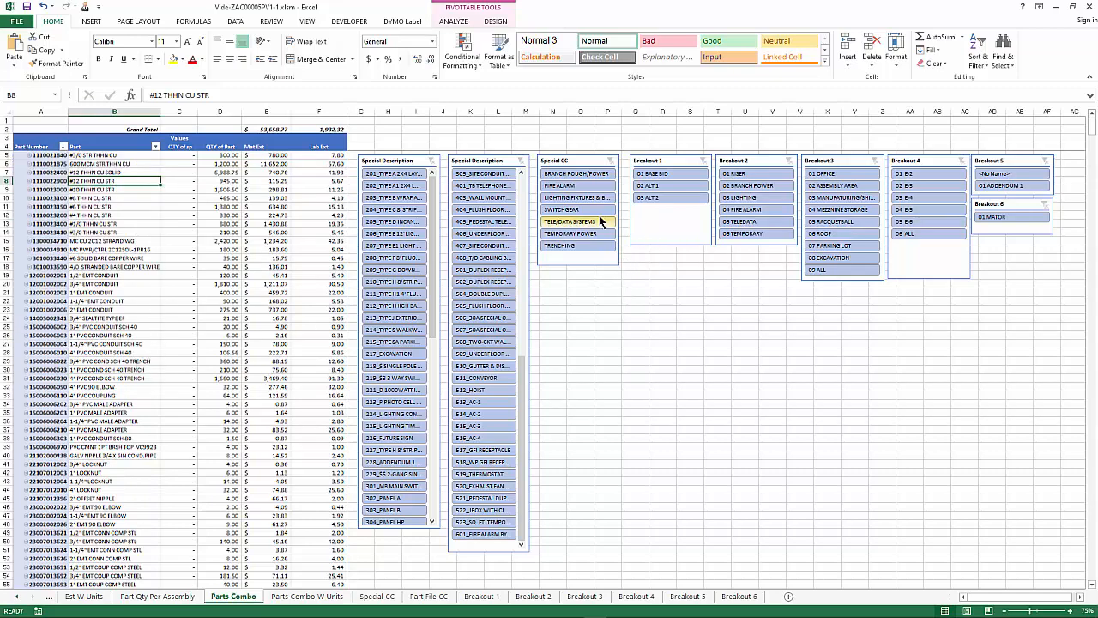
# - Try Special CC codes SWITCHGEAR, FIRE ALARM, BRANCH ROUGH/POWER, TEMPORARY POWER, TRENCHING; clear, open Parts Combo W Units
pyautogui.click(579, 211)
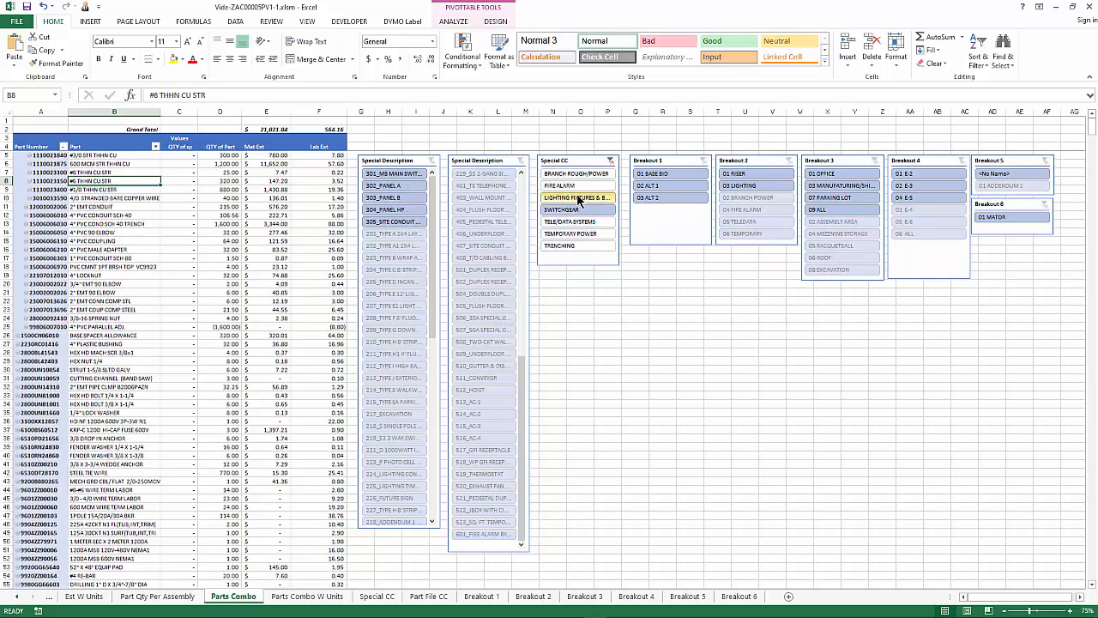
pyautogui.click(578, 187)
pyautogui.click(578, 174)
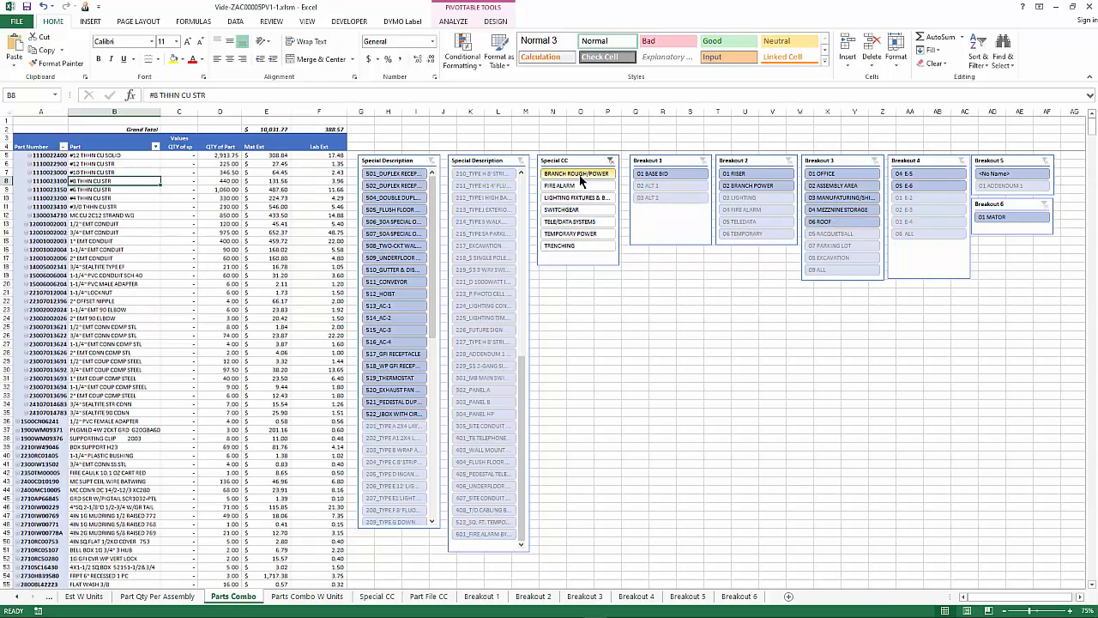
pyautogui.click(577, 237)
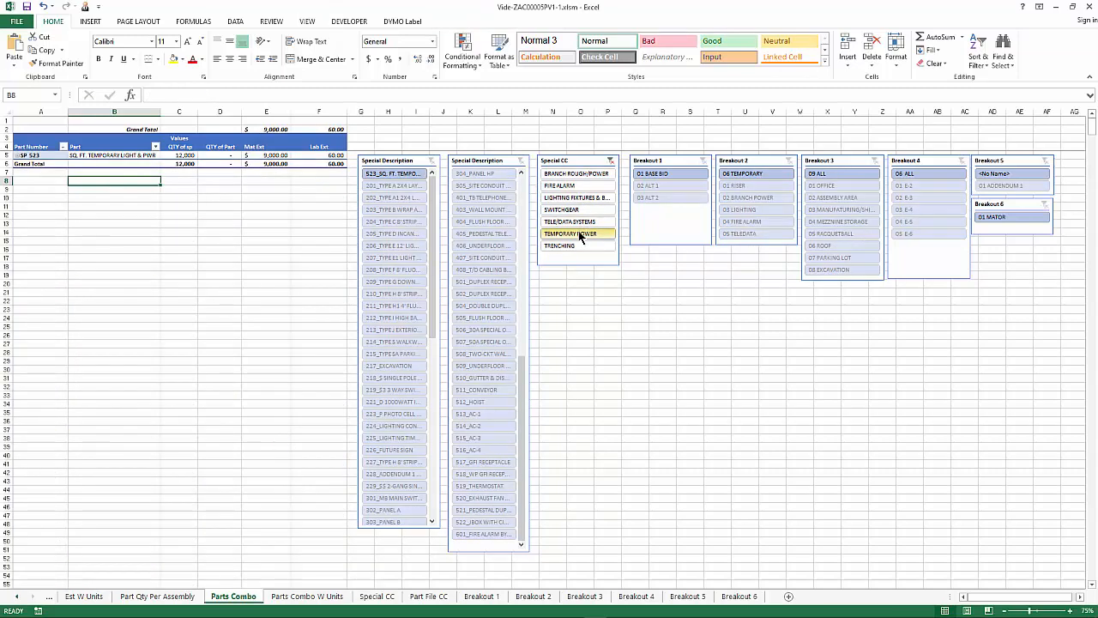
pyautogui.click(587, 246)
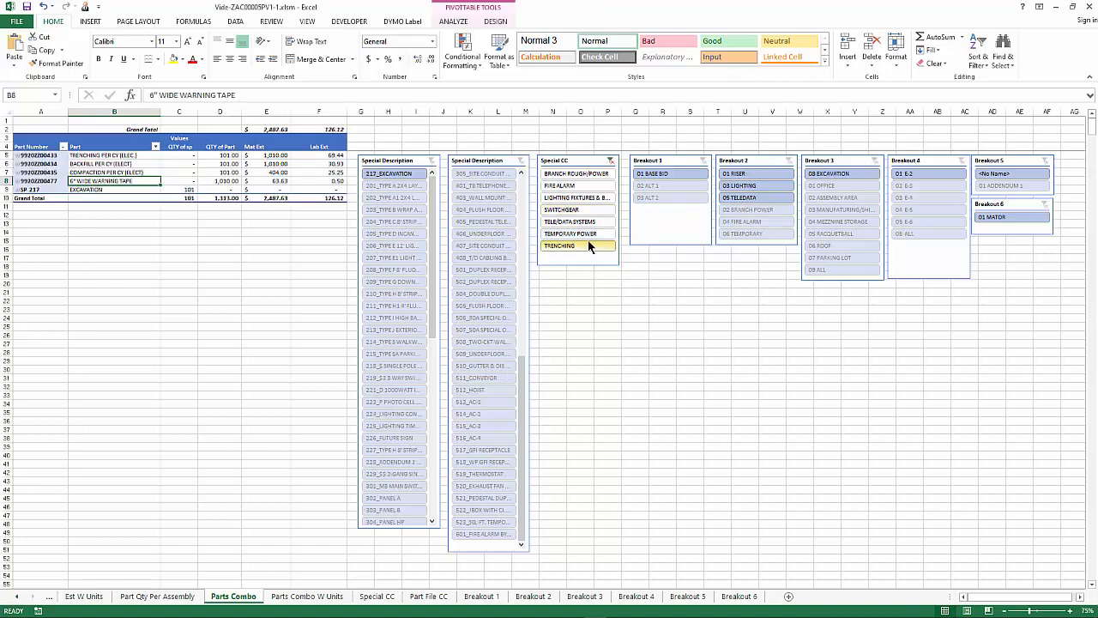
pyautogui.click(587, 175)
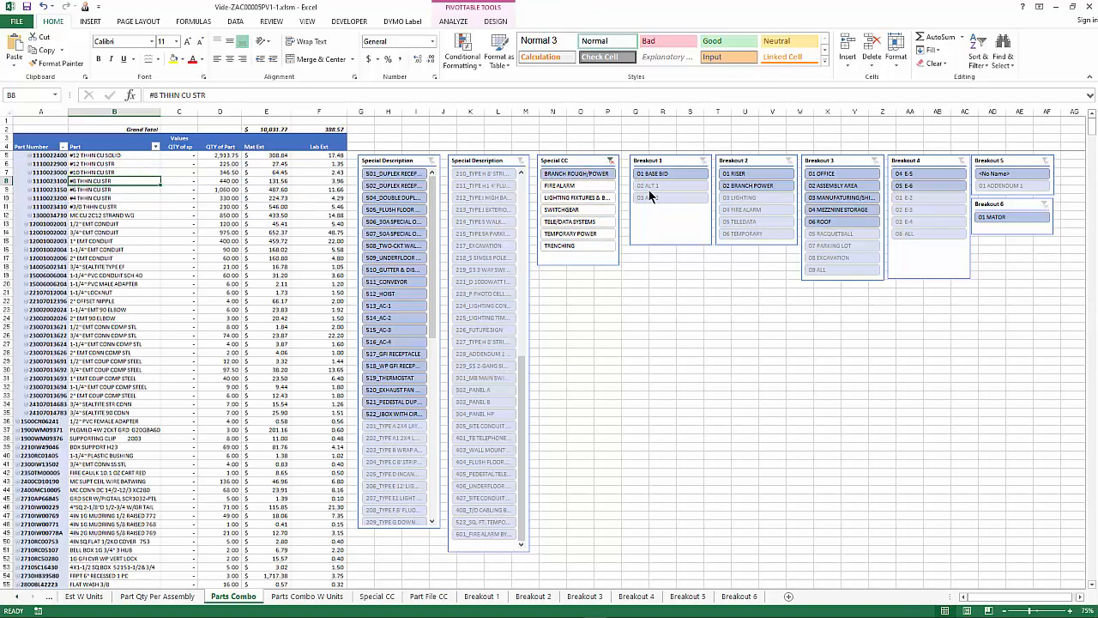
pyautogui.click(610, 161)
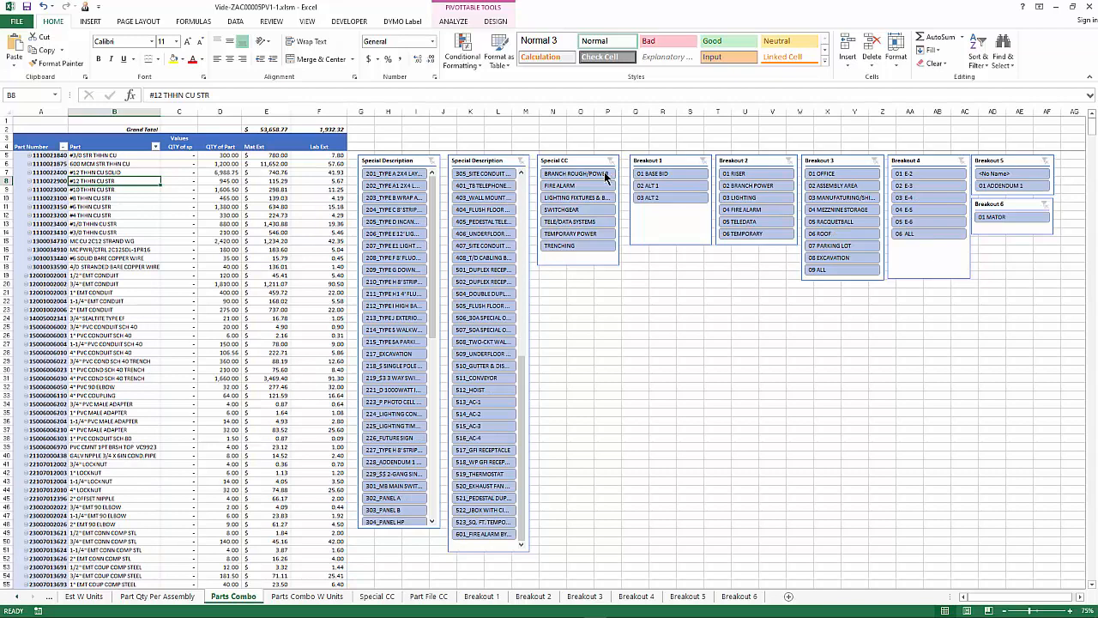
pyautogui.click(307, 598)
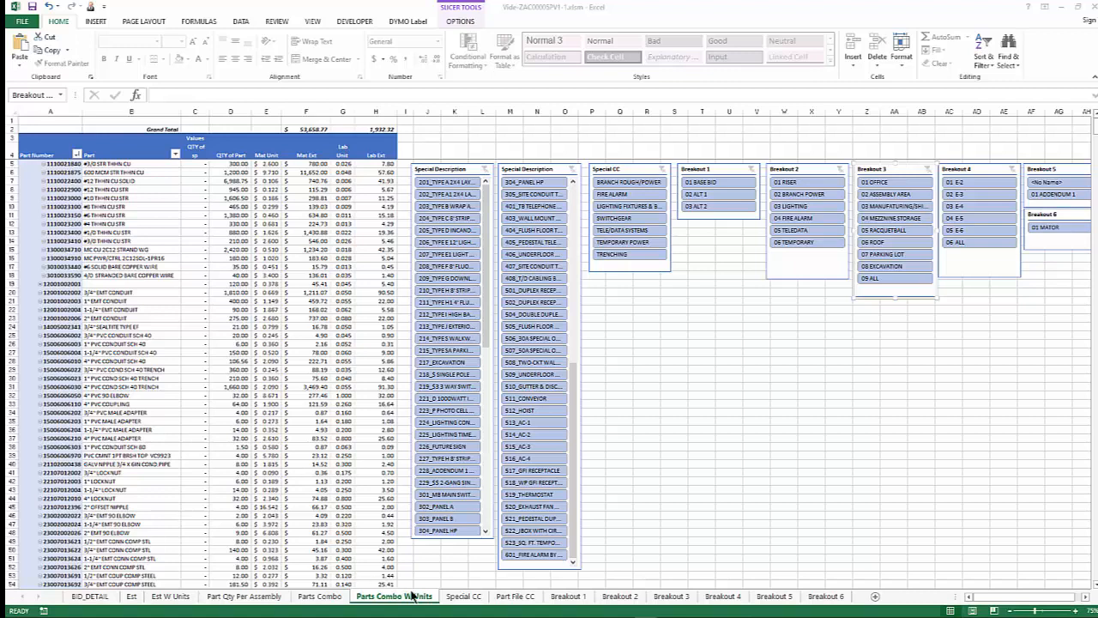
# - Show the Special CC sheet totaling $53,658.77 material and 1,932.32 labor by cost code
pyautogui.click(455, 599)
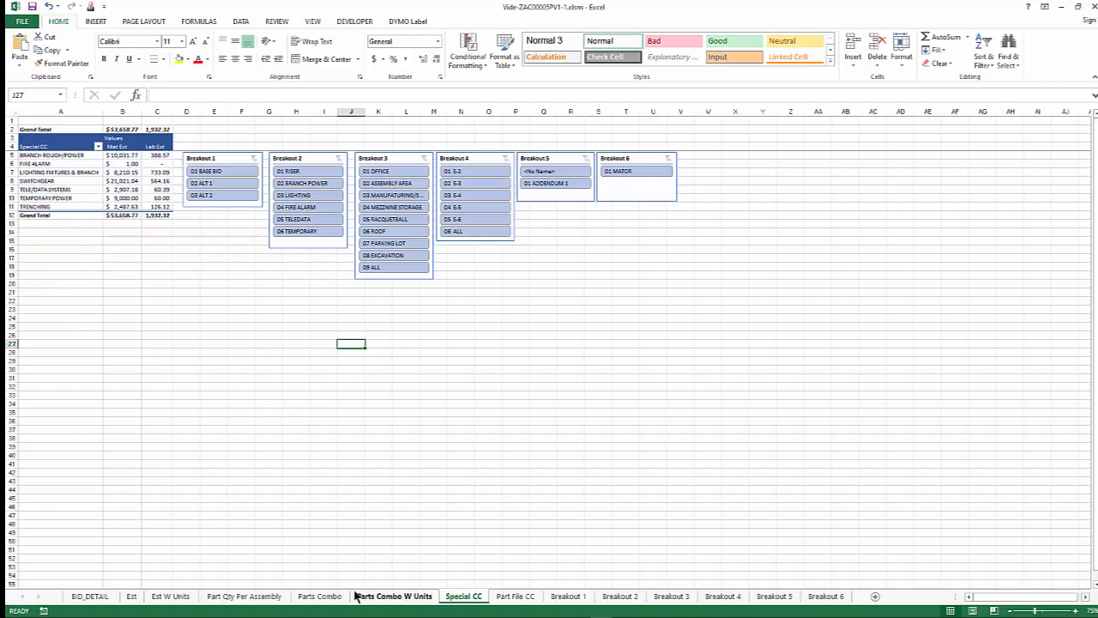
# - Compare the Part File CC and Special CC summaries, then go to Breakout 1
pyautogui.click(504, 594)
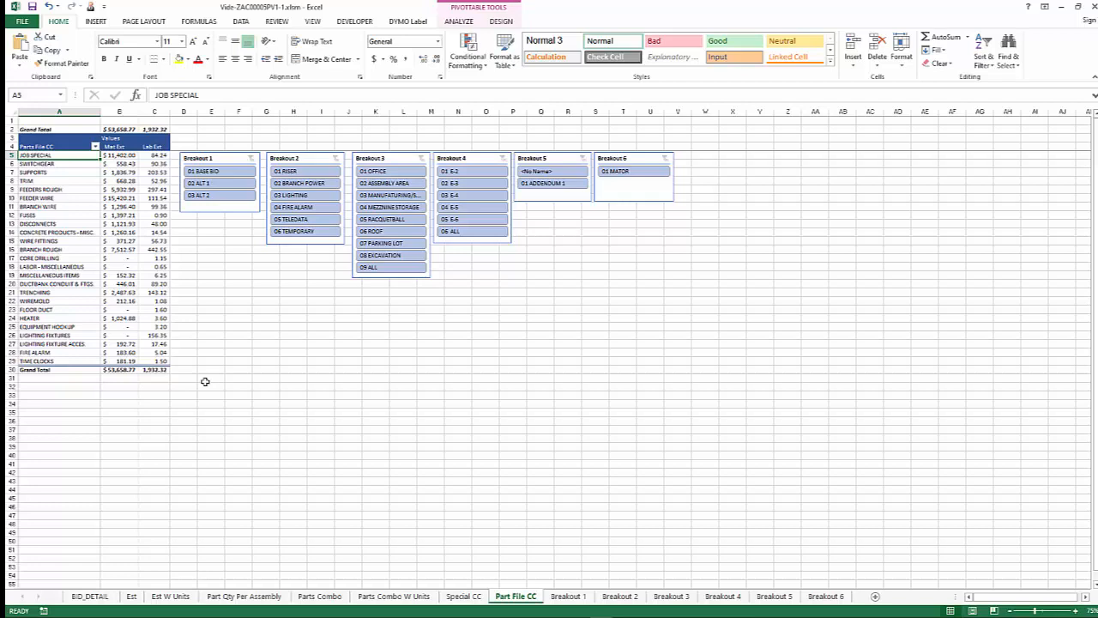
pyautogui.click(452, 598)
pyautogui.click(504, 597)
pyautogui.click(568, 596)
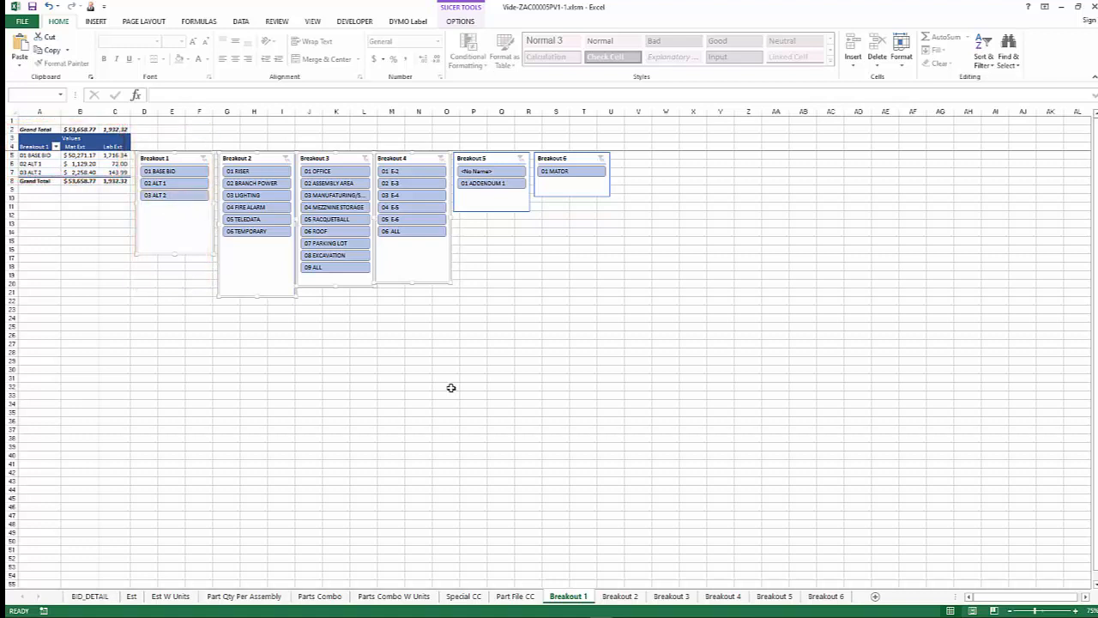
# - Step through the Breakout 2, 3, 4, 5 and 6 sheets, finishing on Breakout 6
pyautogui.click(620, 596)
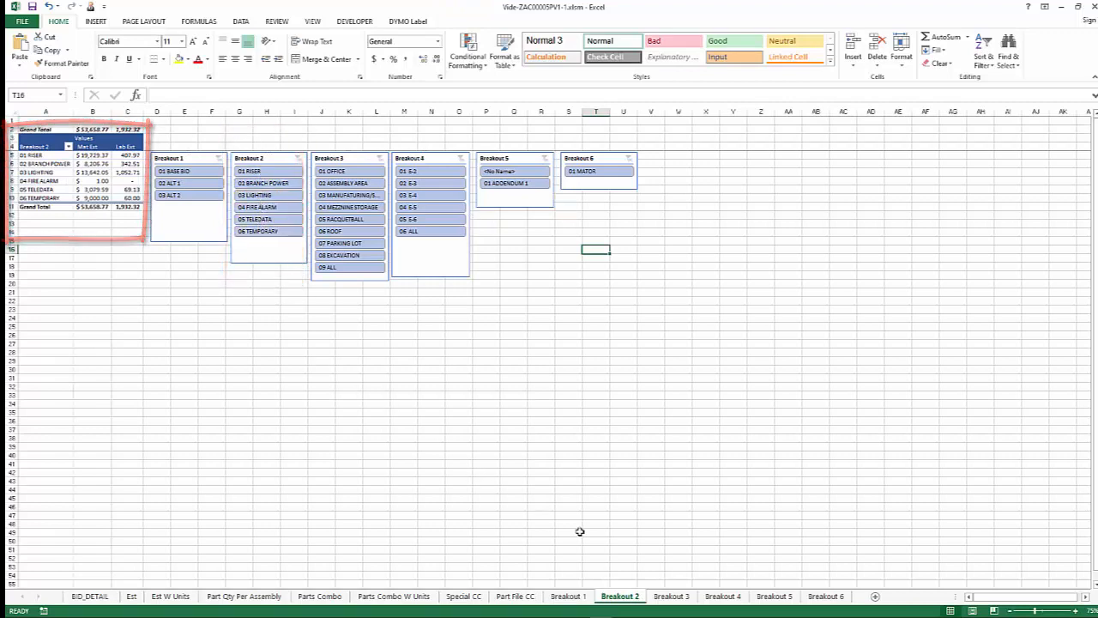
pyautogui.click(671, 596)
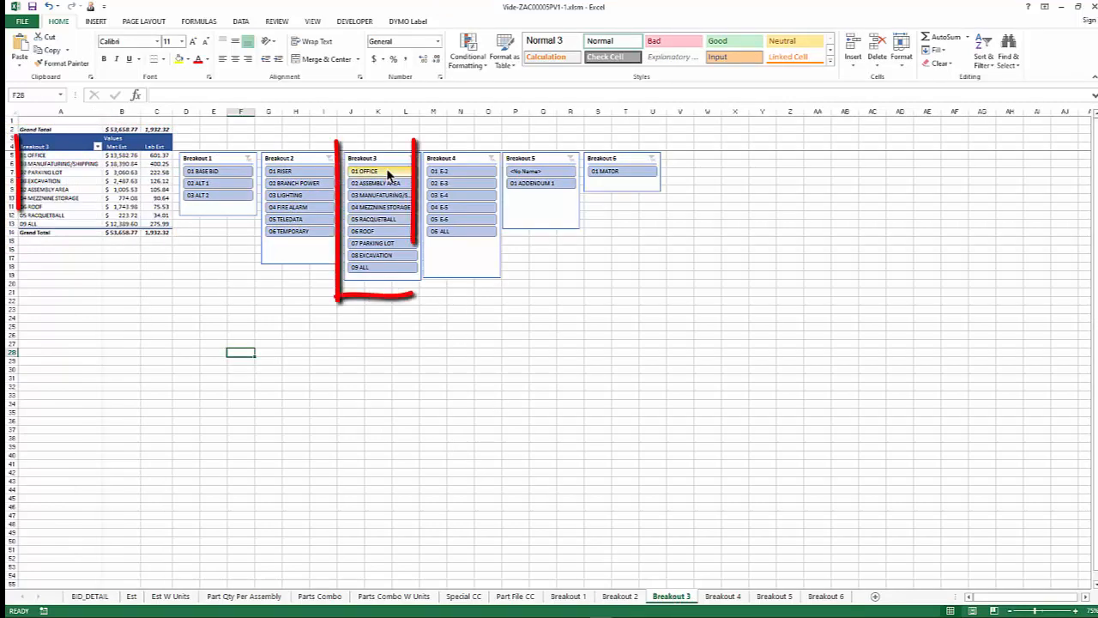
pyautogui.click(722, 596)
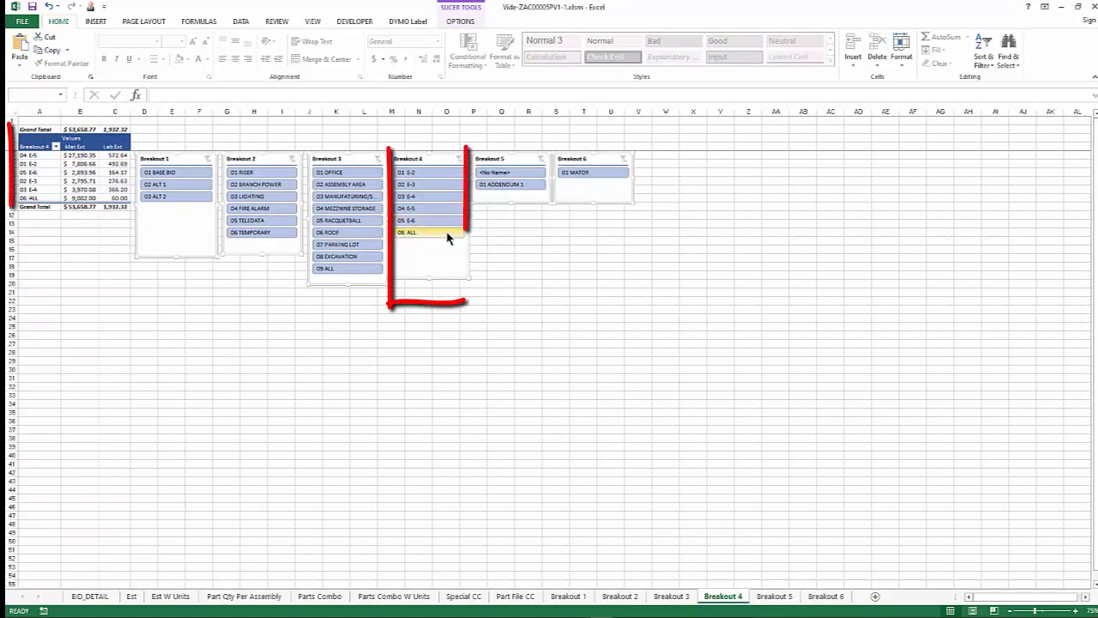
pyautogui.click(774, 596)
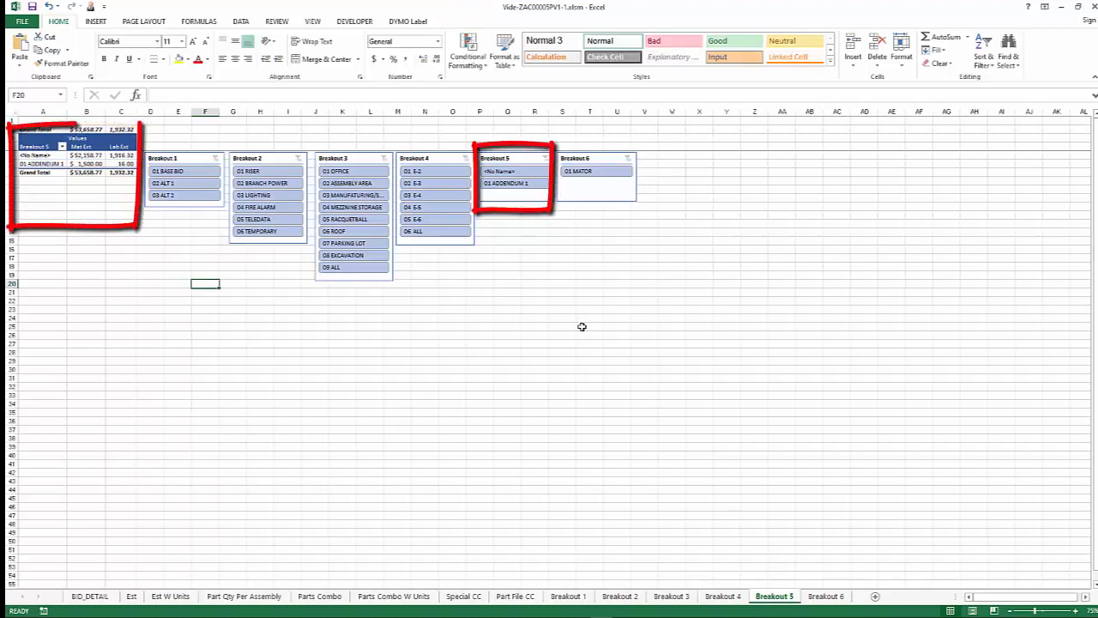
pyautogui.click(807, 594)
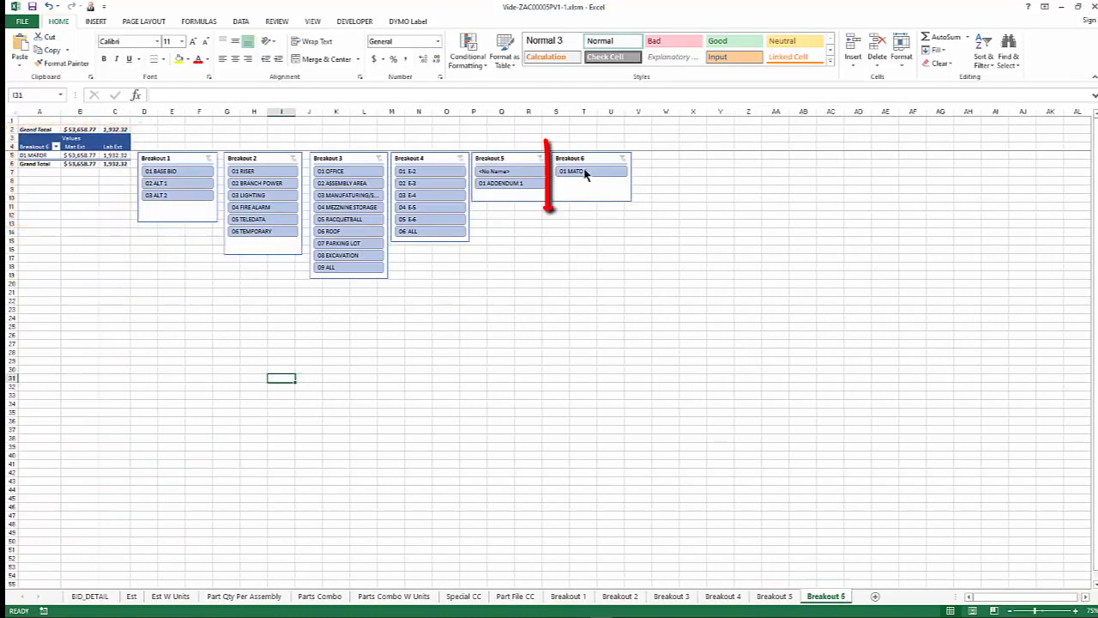